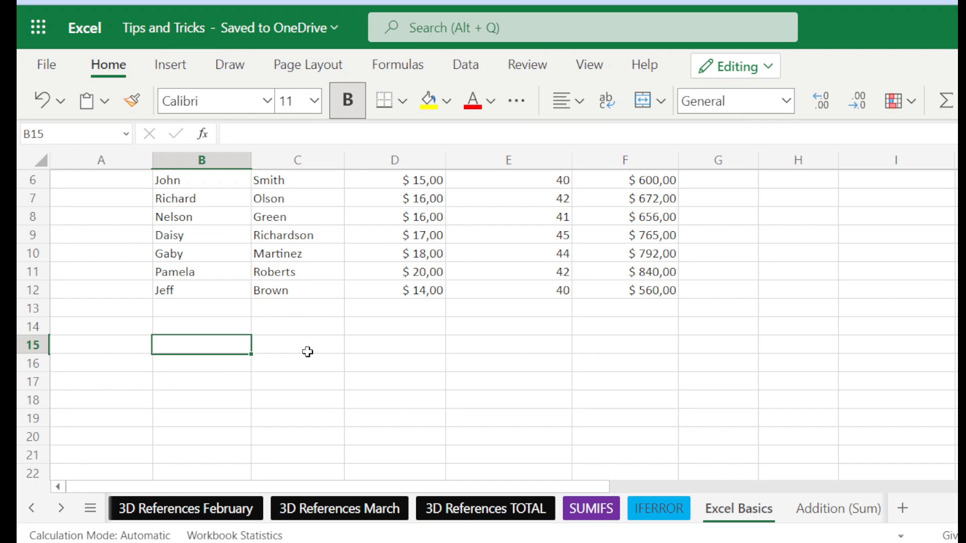
{"action": "scroll", "coordinate": [385, 350], "scroll_direction": "up", "scroll_amount": 3}
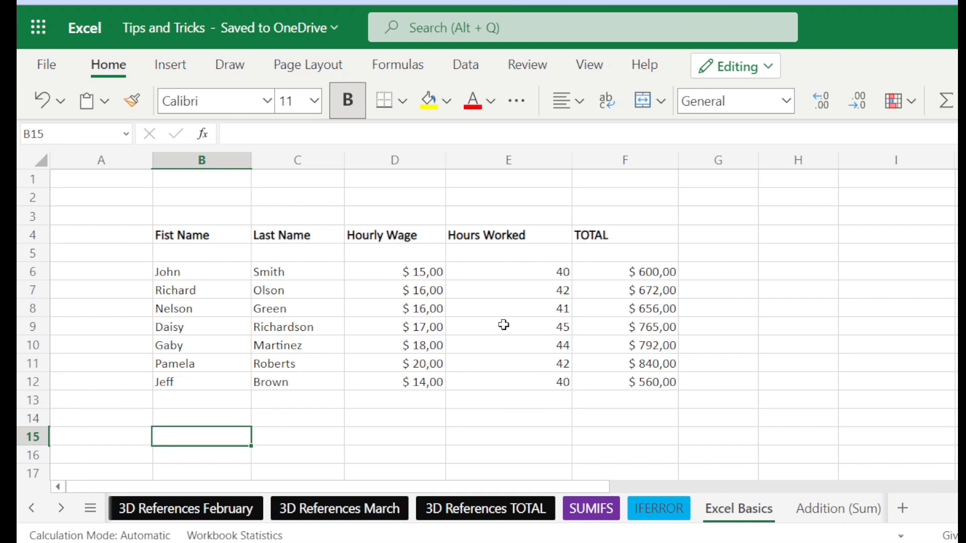
{"action": "left_click_drag", "start_coordinate": [220, 282], "coordinate": [649, 374]}
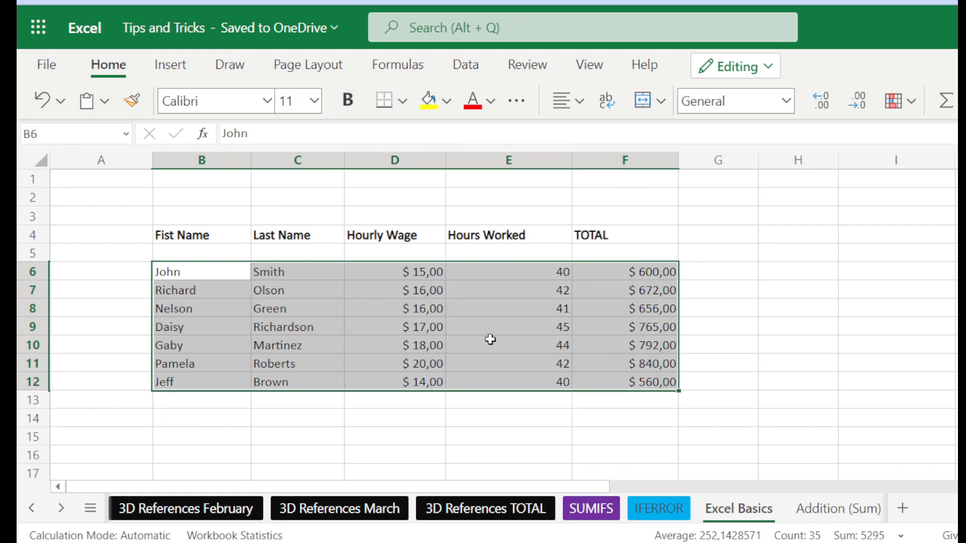
{"action": "scroll", "coordinate": [490, 339], "scroll_direction": "down", "scroll_amount": 2}
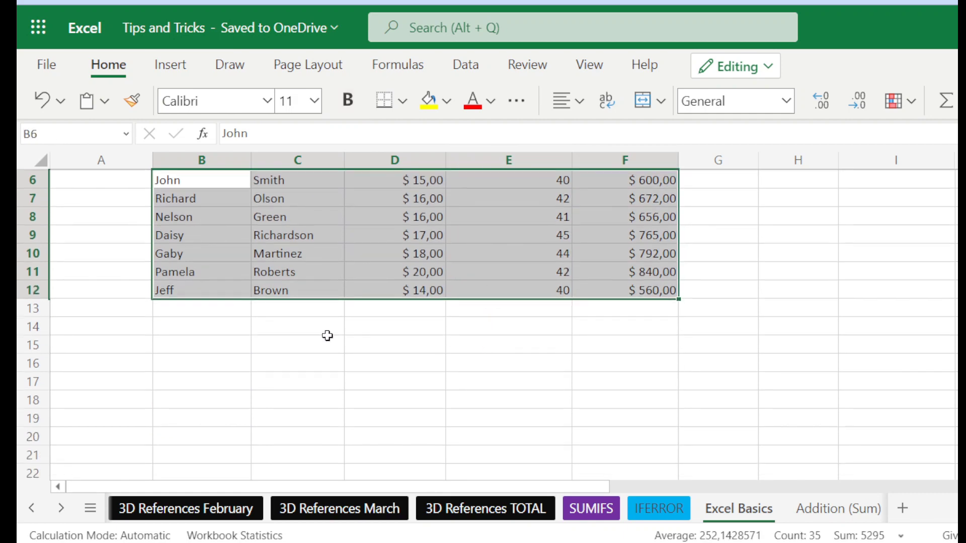
Add the row labels Max in cell B14 and Min in cell B15 below the wage table
{"action": "left_click", "coordinate": [206, 327]}
{"action": "scroll", "coordinate": [206, 326], "scroll_direction": "up", "scroll_amount": 2}
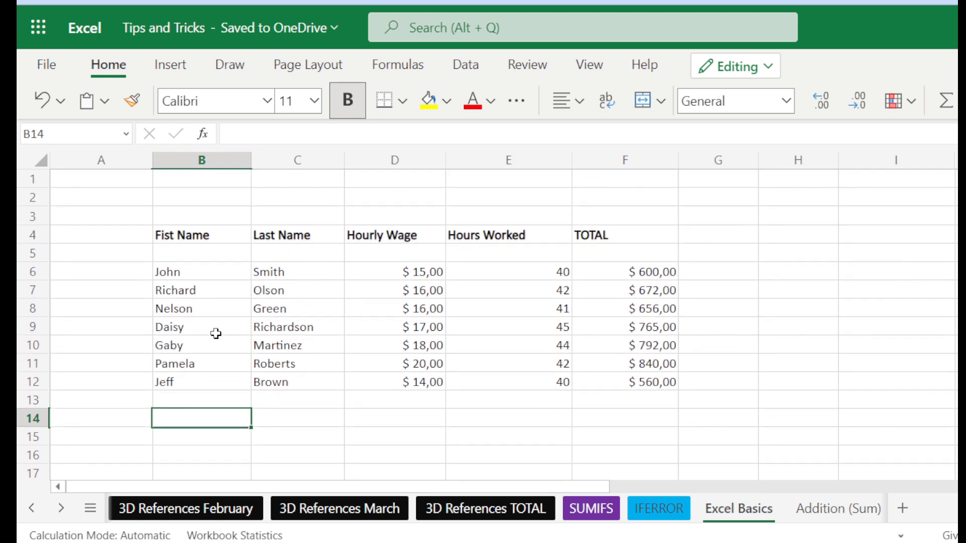
{"action": "scroll", "coordinate": [201, 335], "scroll_direction": "down", "scroll_amount": 2}
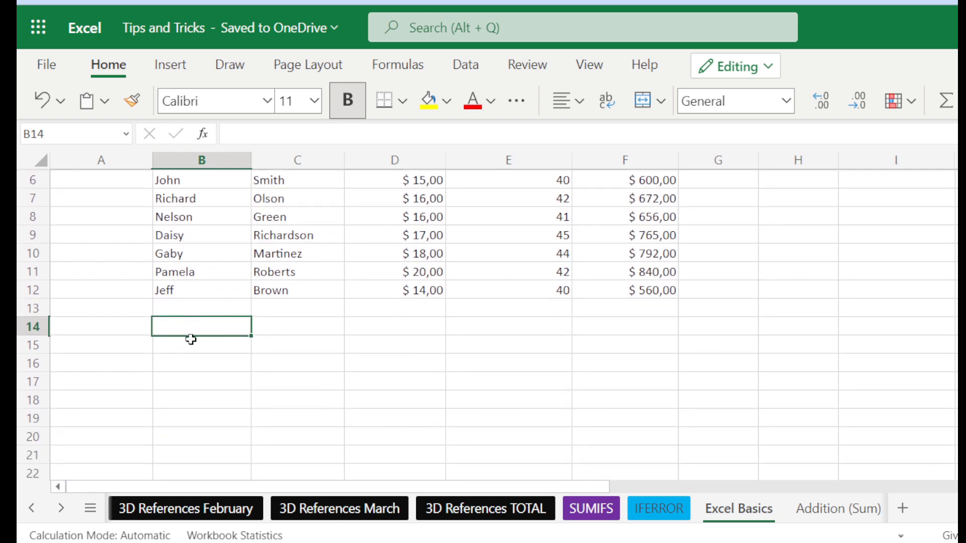
{"action": "type", "text": "Max"}
{"action": "key", "text": "Tab"}
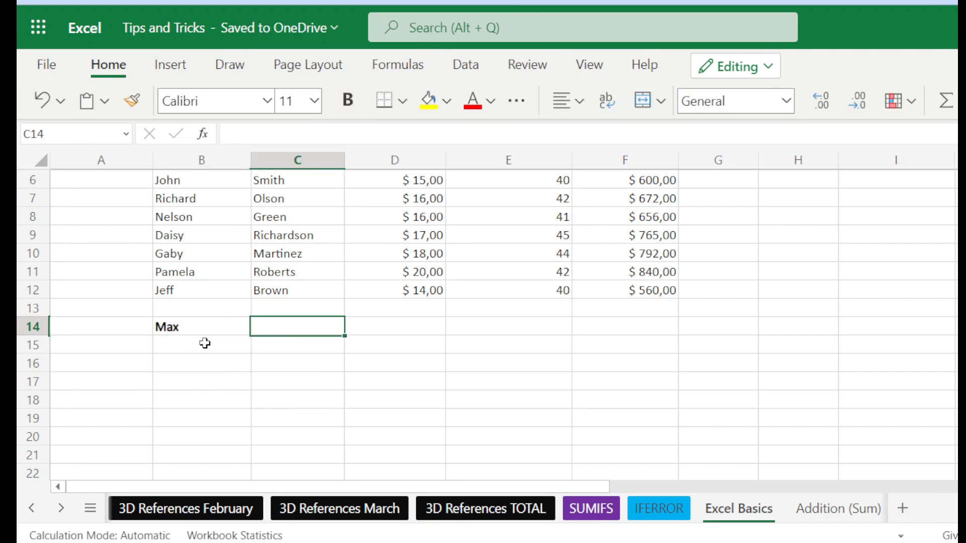
{"action": "left_click", "coordinate": [203, 343]}
{"action": "type", "text": "Min"}
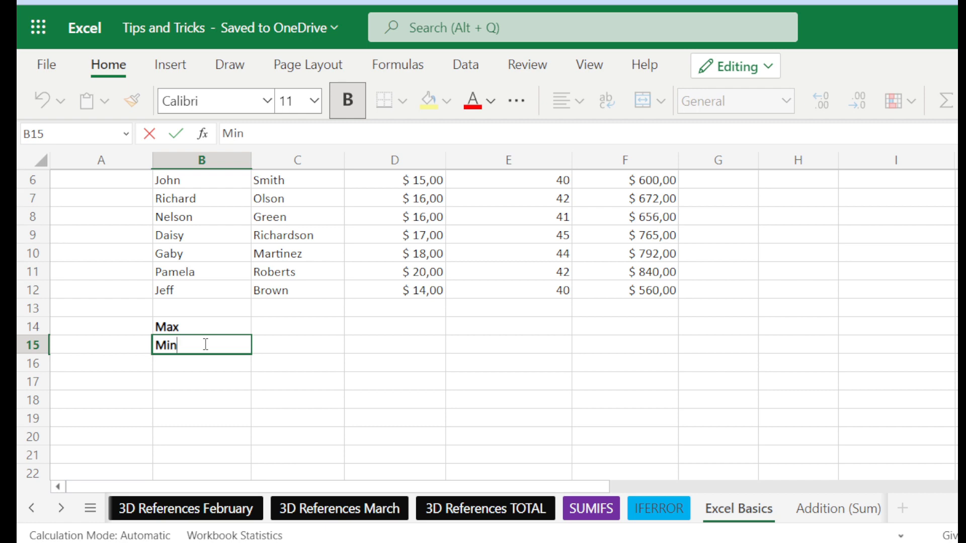
{"action": "key", "text": "Return"}
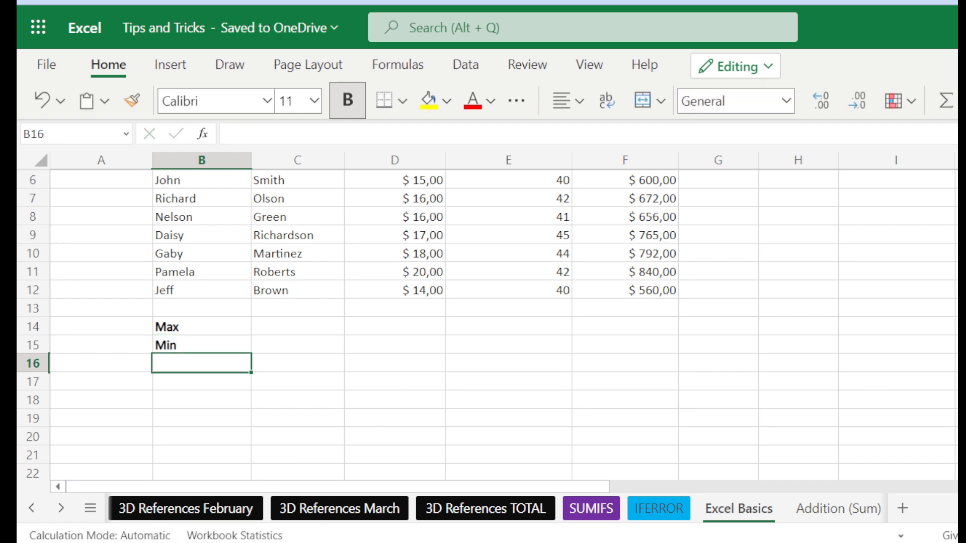
Add the row labels Average in cell B16 and Total in cell B17
{"action": "type", "text": "Averg"}
{"action": "key", "text": "BackSpace"}
{"action": "type", "text": "a"}
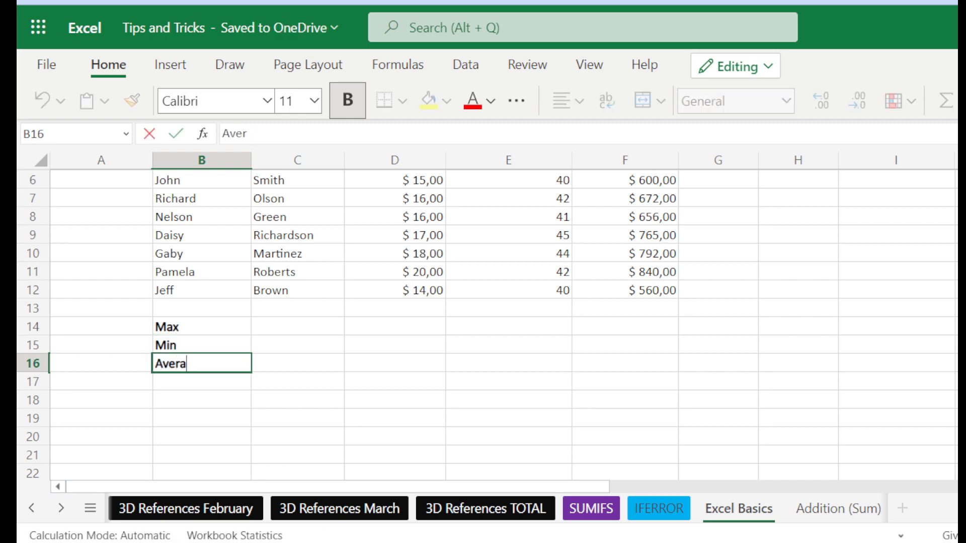
{"action": "type", "text": "ge"}
{"action": "key", "text": "Return"}
{"action": "type", "text": "T"}
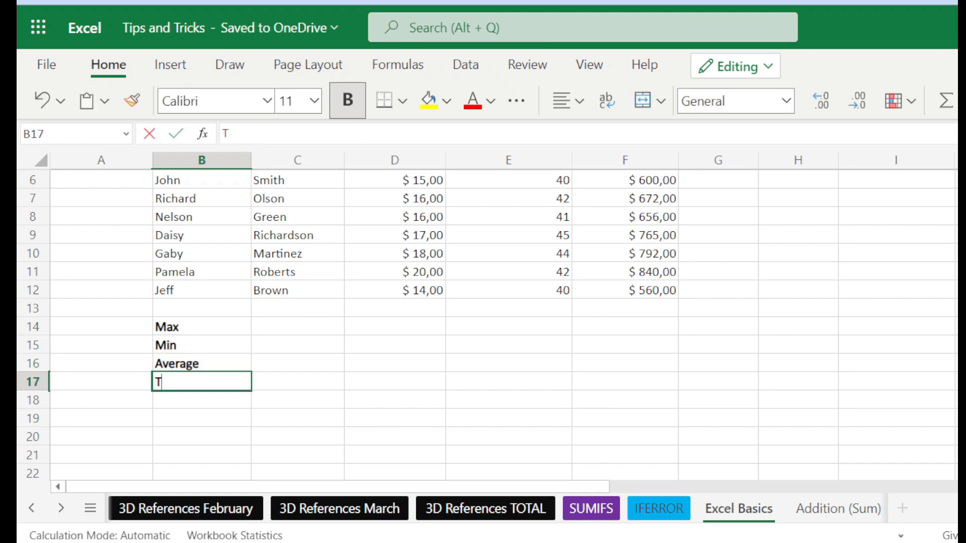
{"action": "type", "text": "otal"}
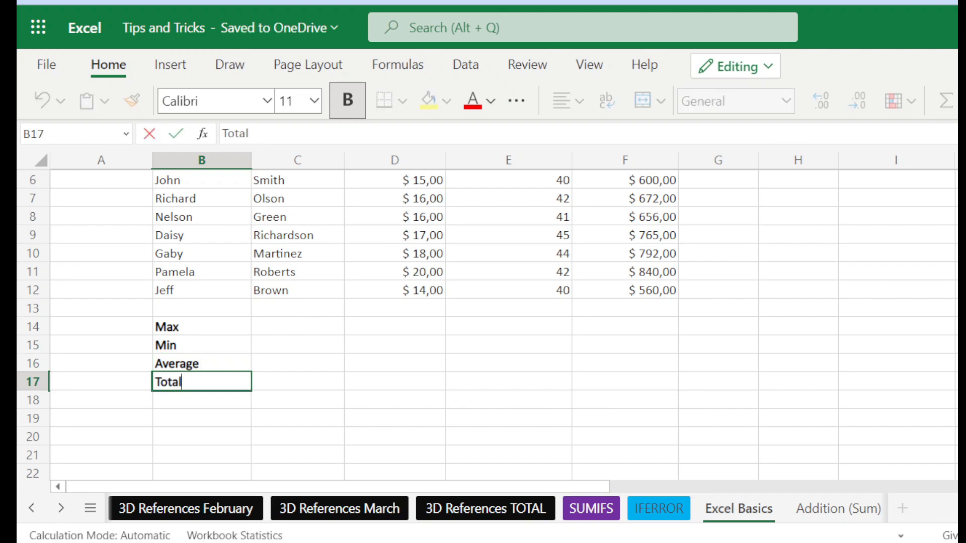
{"action": "left_click", "coordinate": [284, 346]}
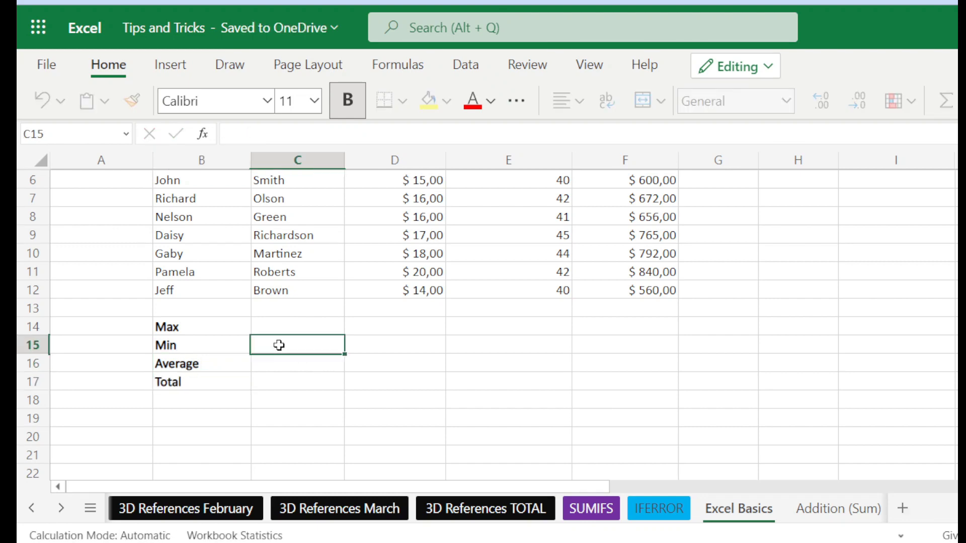
{"action": "left_click", "coordinate": [180, 328]}
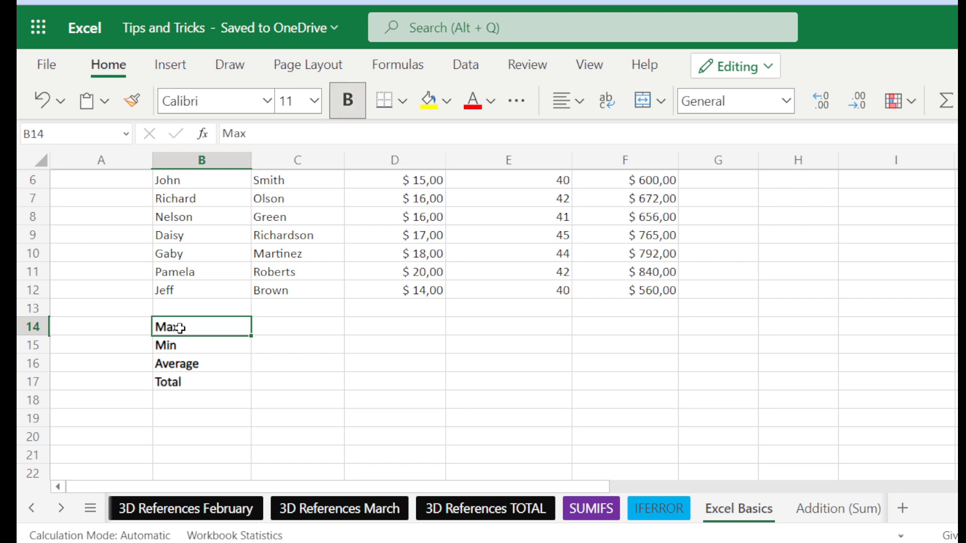
{"action": "left_click", "coordinate": [483, 327]}
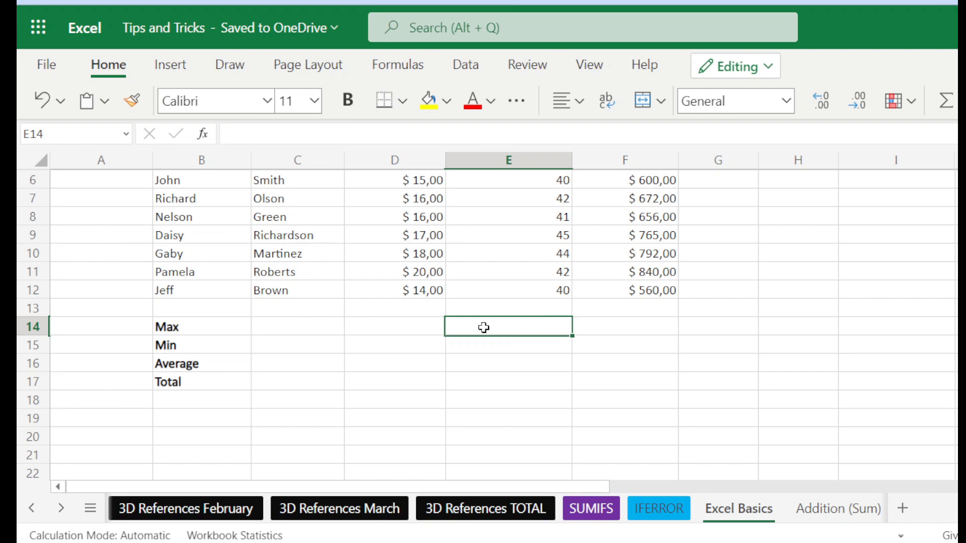
{"action": "scroll", "coordinate": [357, 325], "scroll_direction": "up", "scroll_amount": 2}
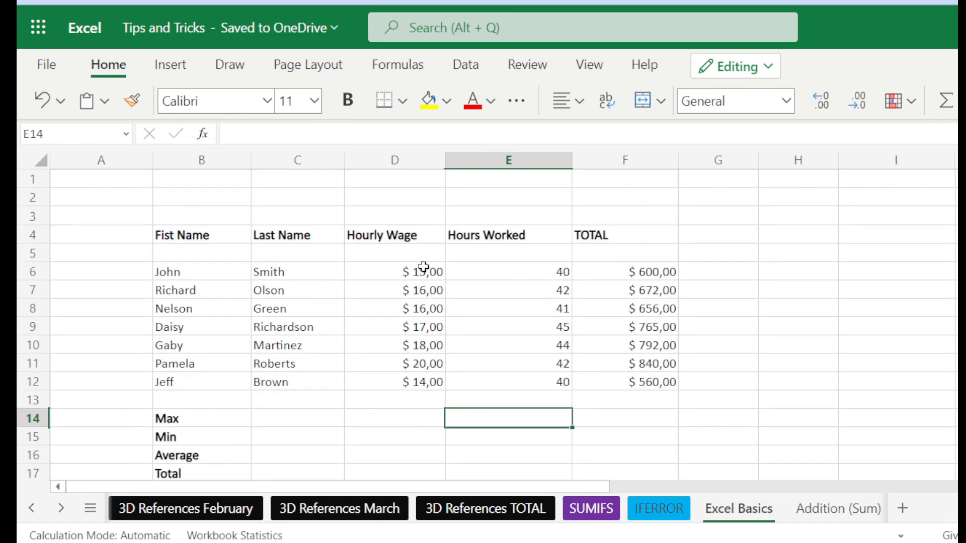
{"action": "left_click_drag", "start_coordinate": [423, 267], "coordinate": [417, 379]}
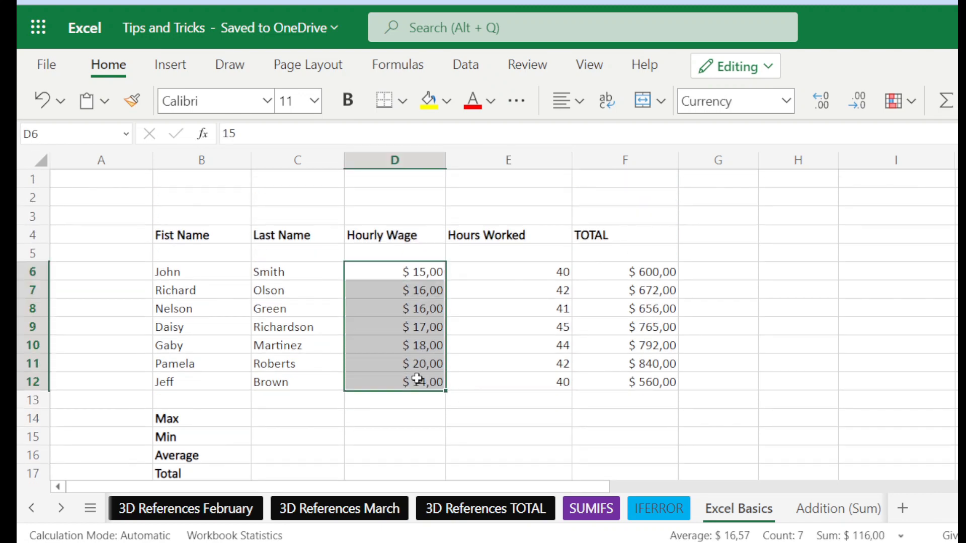
{"action": "scroll", "coordinate": [412, 377], "scroll_direction": "down", "scroll_amount": 2}
{"action": "scroll", "coordinate": [403, 357], "scroll_direction": "up", "scroll_amount": 2}
{"action": "scroll", "coordinate": [400, 352], "scroll_direction": "down", "scroll_amount": 2}
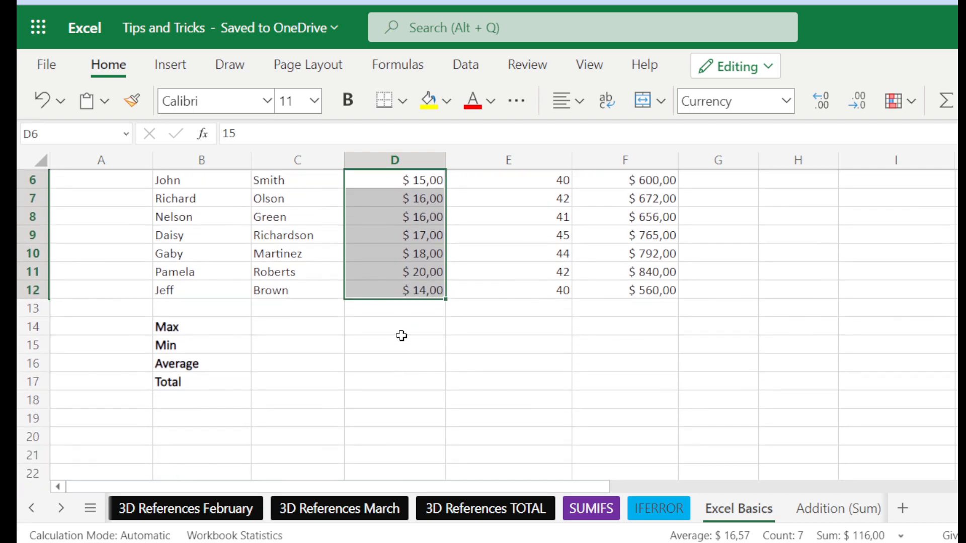
Calculate the highest hourly wage in cell D14 with the formula =Max(D6:D12)
{"action": "left_click", "coordinate": [402, 326]}
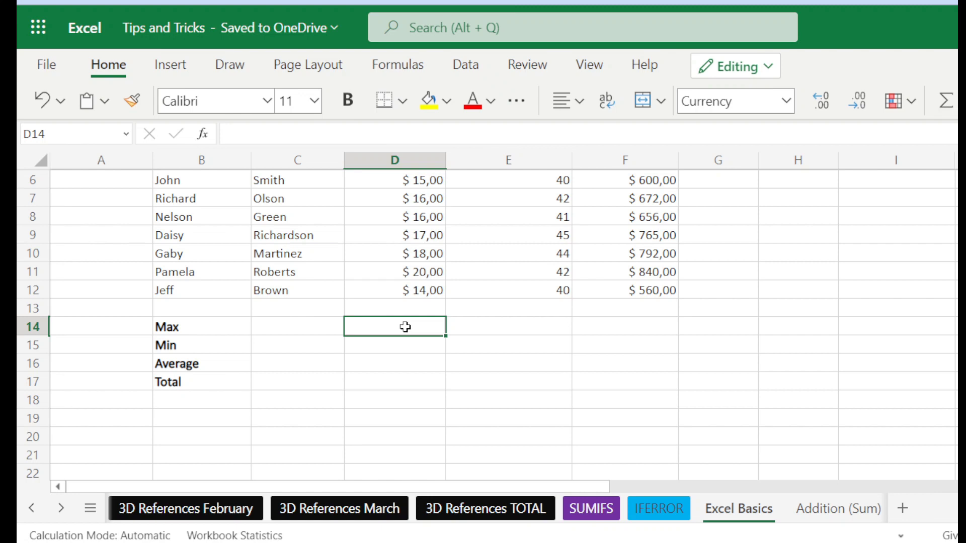
{"action": "type", "text": "0"}
{"action": "key", "text": "BackSpace"}
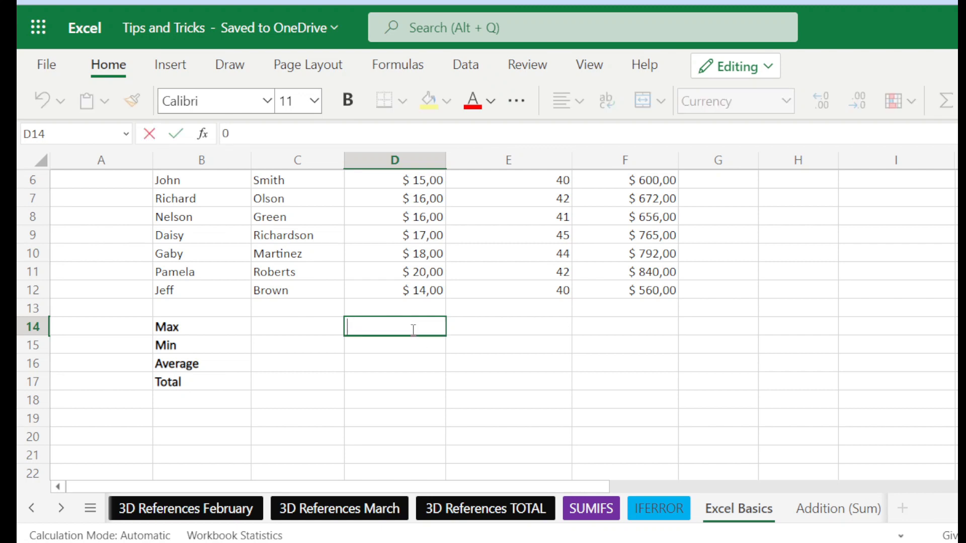
{"action": "type", "text": "="}
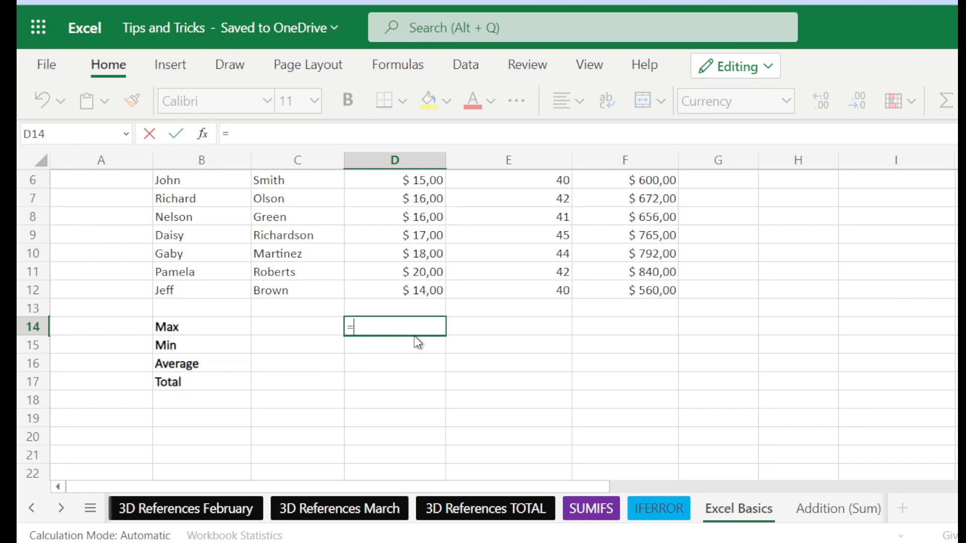
{"action": "type", "text": "("}
{"action": "key", "text": "BackSpace"}
{"action": "type", "text": "Max"}
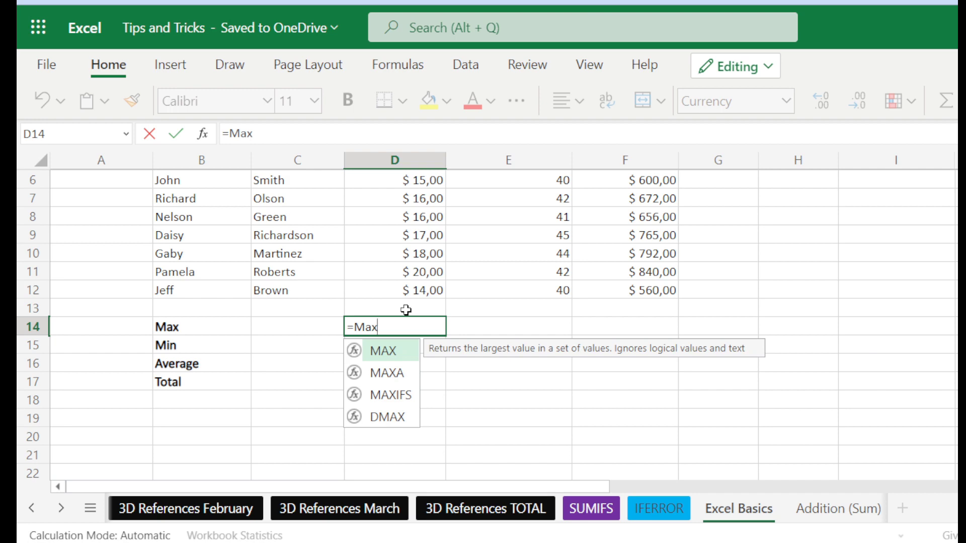
{"action": "type", "text": "("}
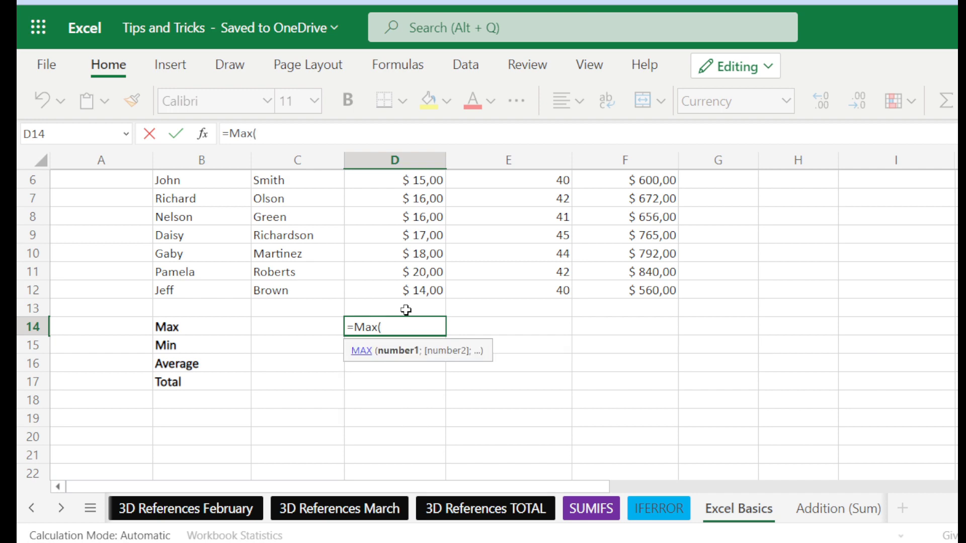
{"action": "scroll", "coordinate": [406, 309], "scroll_direction": "up", "scroll_amount": 2}
{"action": "left_click", "coordinate": [424, 273]}
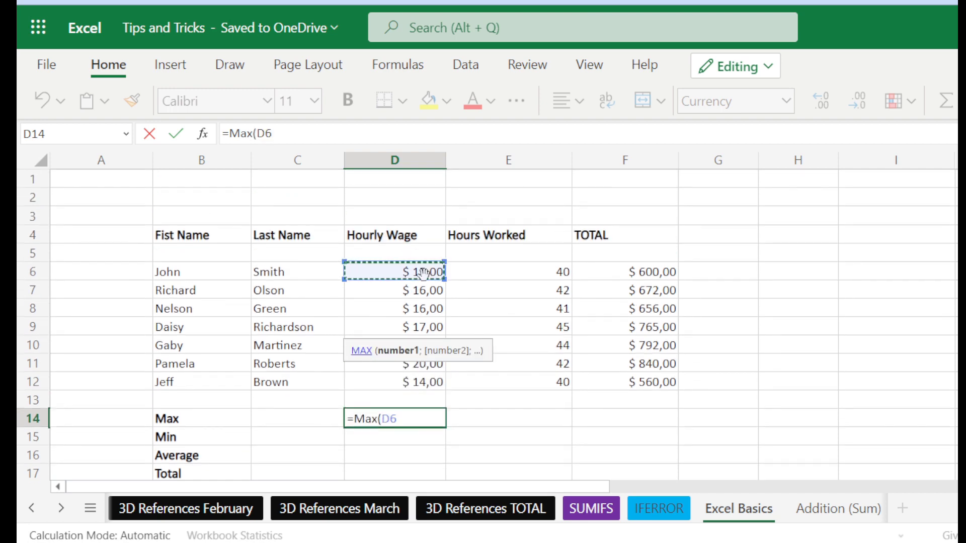
{"action": "left_click_drag", "start_coordinate": [424, 273], "coordinate": [418, 378]}
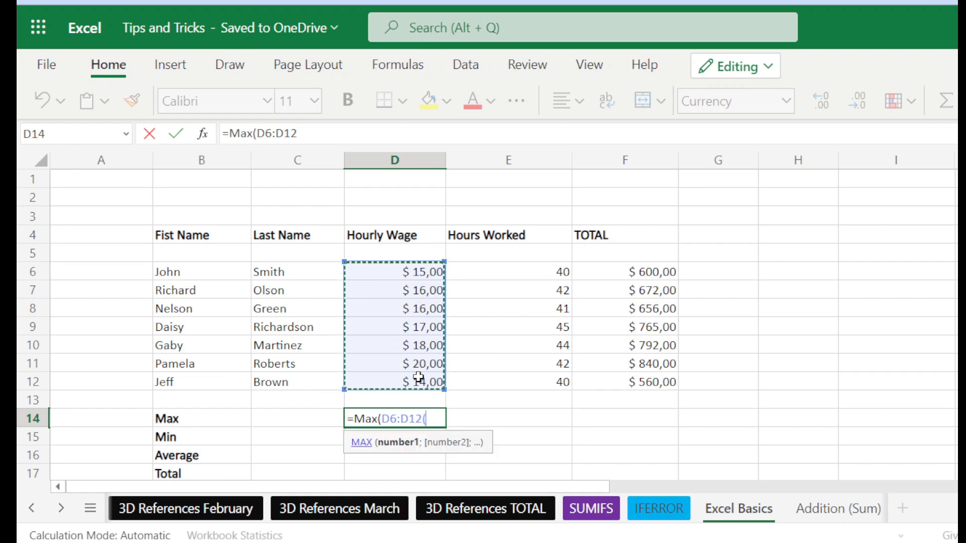
{"action": "type", "text": "("}
{"action": "key", "text": "BackSpace"}
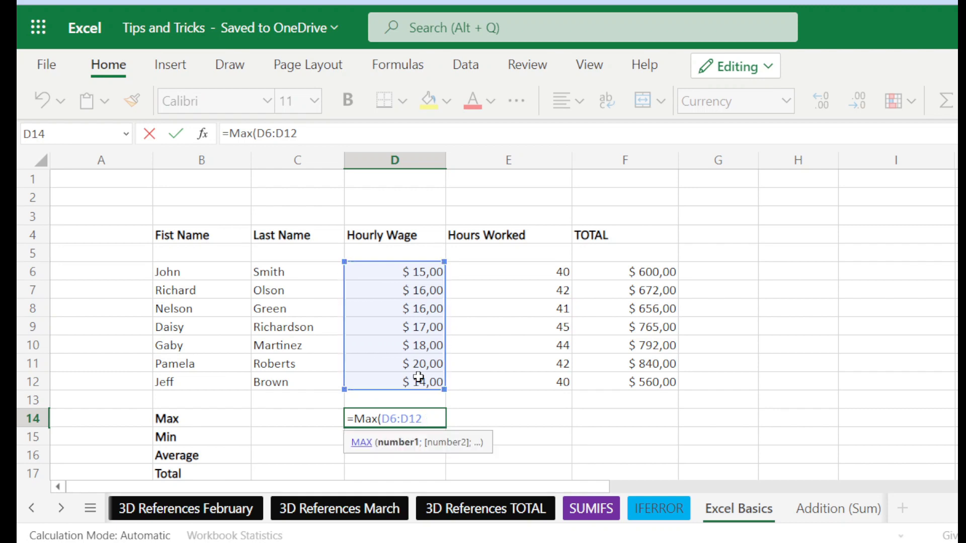
{"action": "type", "text": ")"}
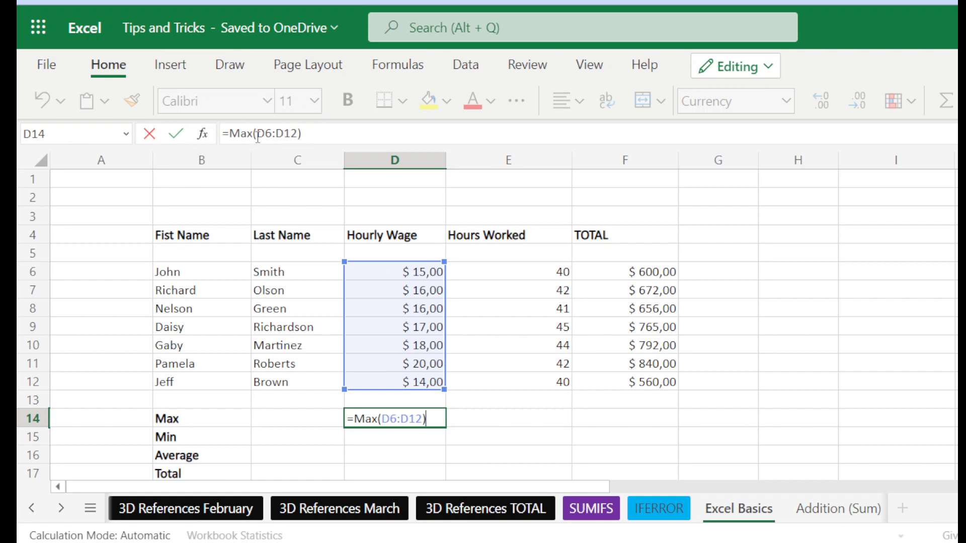
{"action": "key", "text": "Return"}
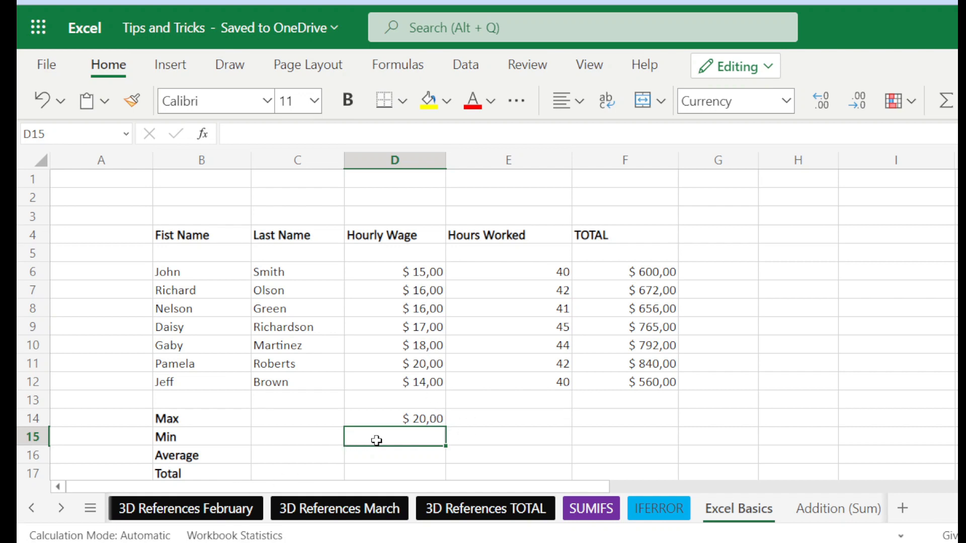
Calculate the lowest hourly wage in cell D15 with the formula =min(D6:D12)
{"action": "left_click_drag", "start_coordinate": [423, 267], "coordinate": [427, 377]}
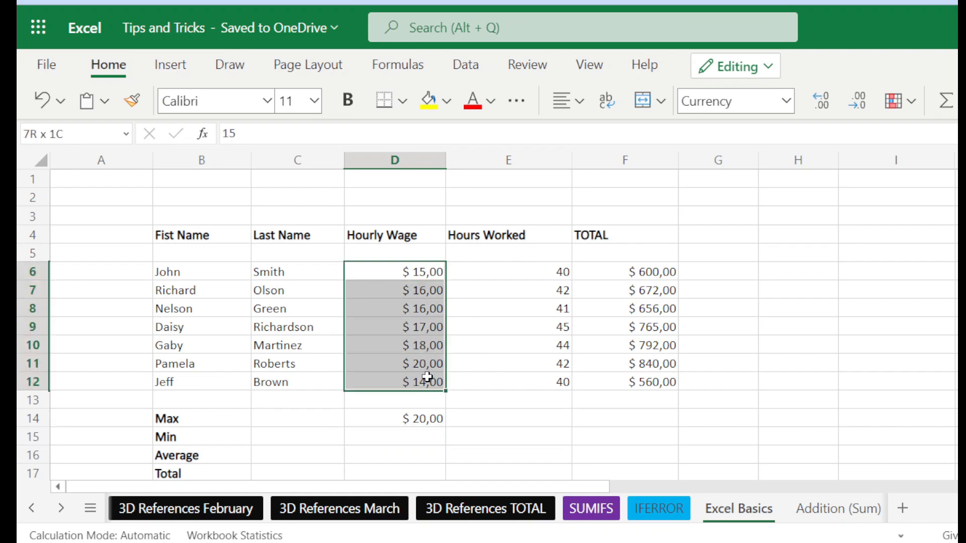
{"action": "left_click", "coordinate": [409, 362]}
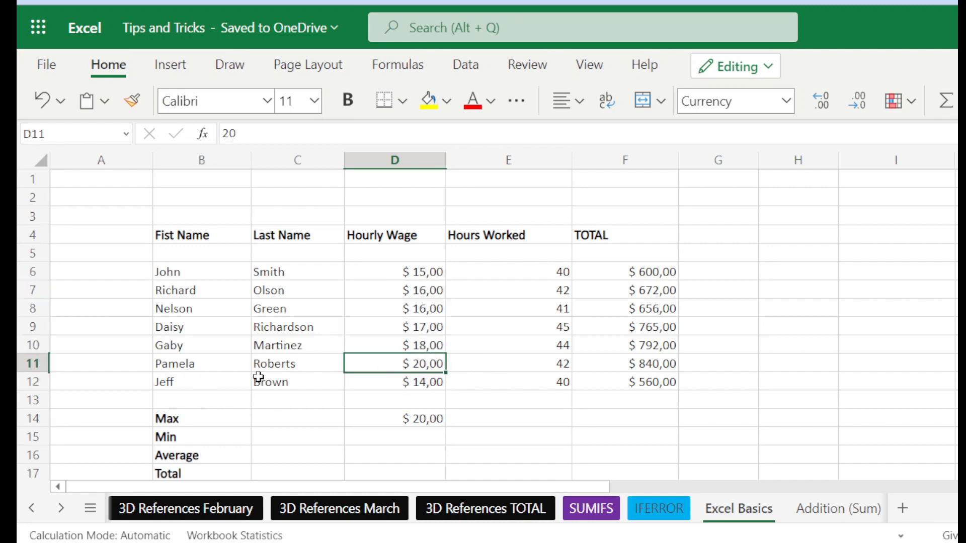
{"action": "left_click", "coordinate": [412, 436]}
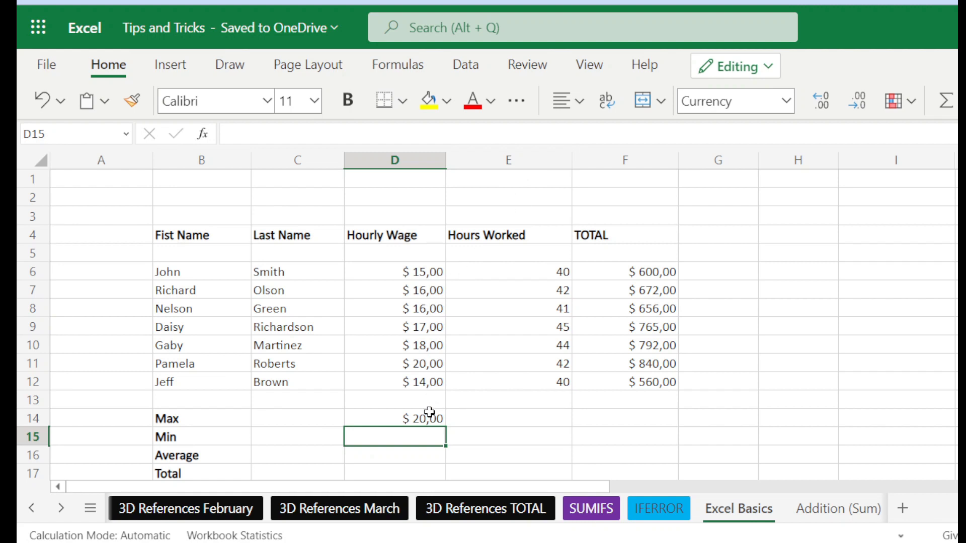
{"action": "type", "text": "="}
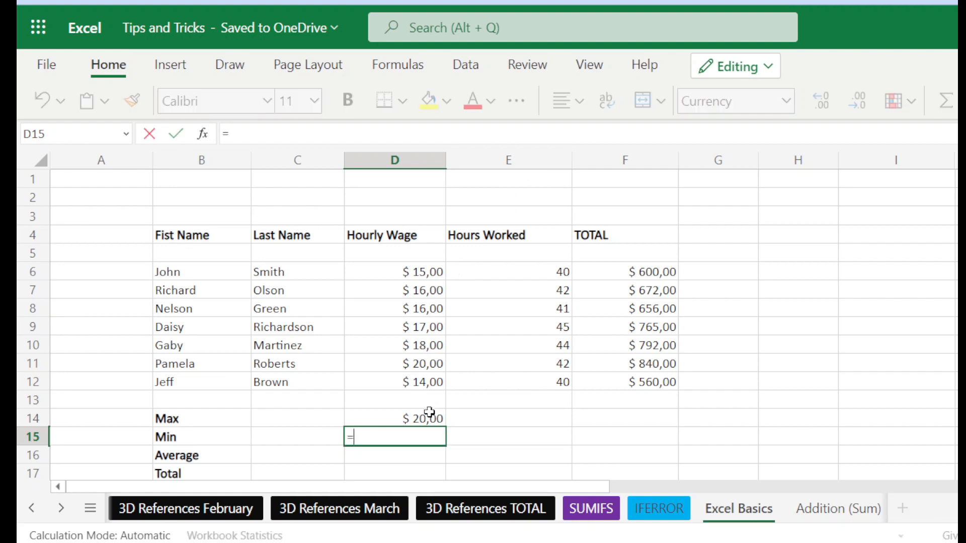
{"action": "type", "text": "min"}
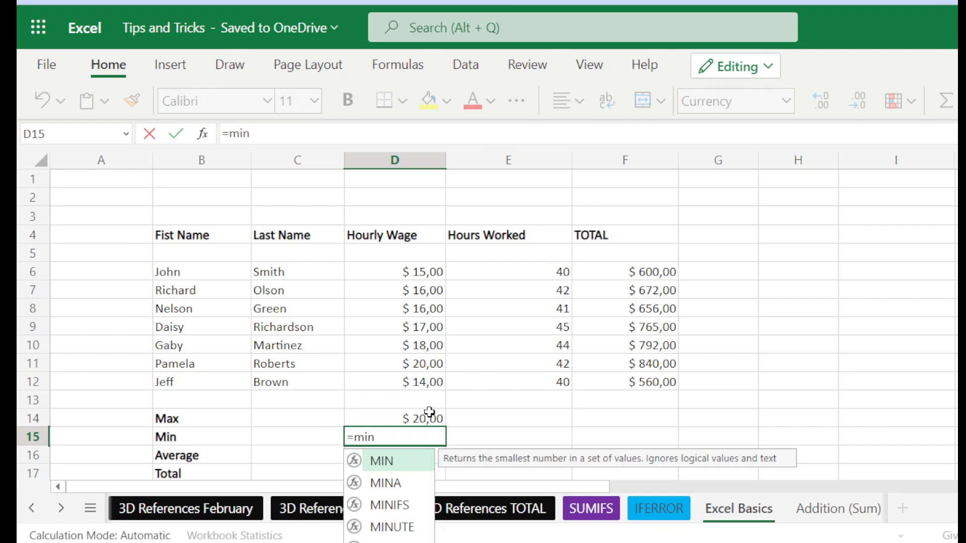
{"action": "type", "text": "("}
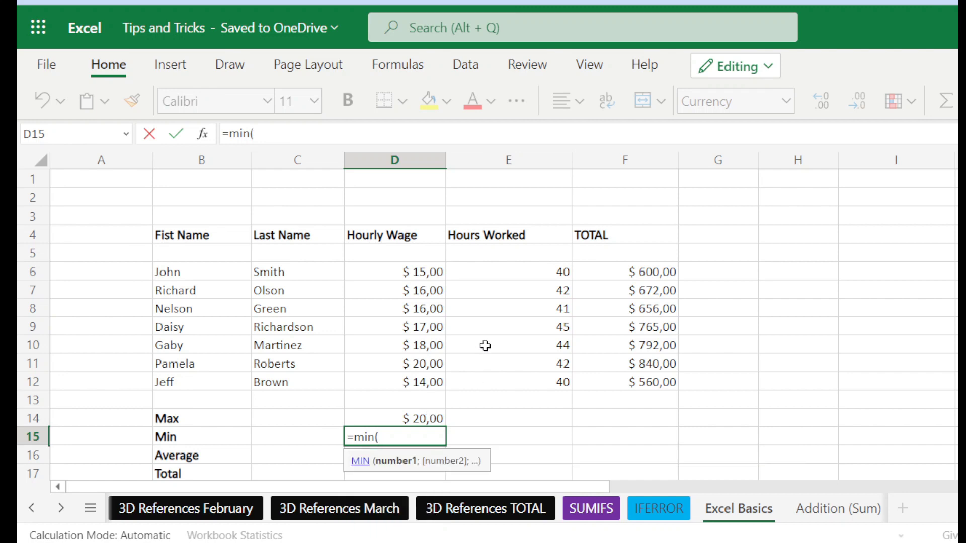
{"action": "left_click_drag", "start_coordinate": [433, 277], "coordinate": [431, 384]}
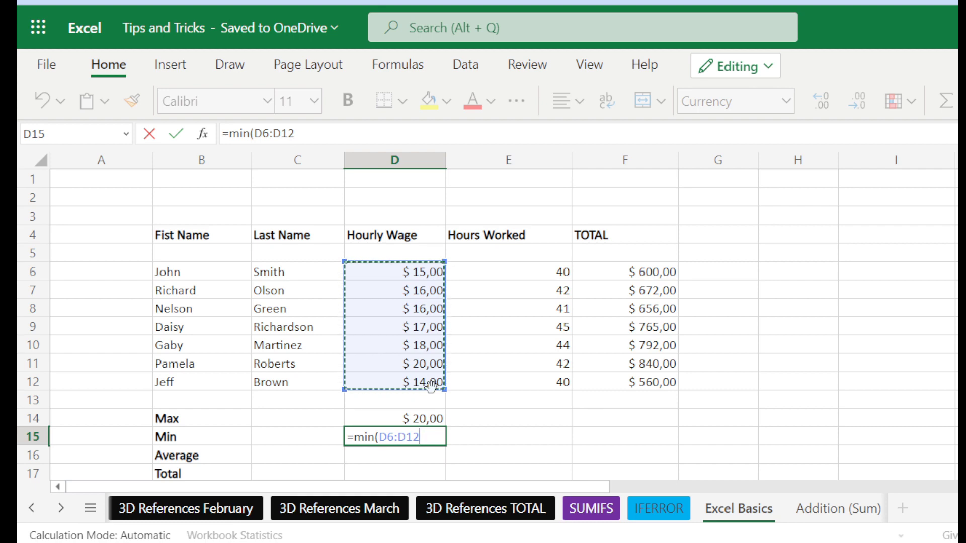
{"action": "type", "text": ")"}
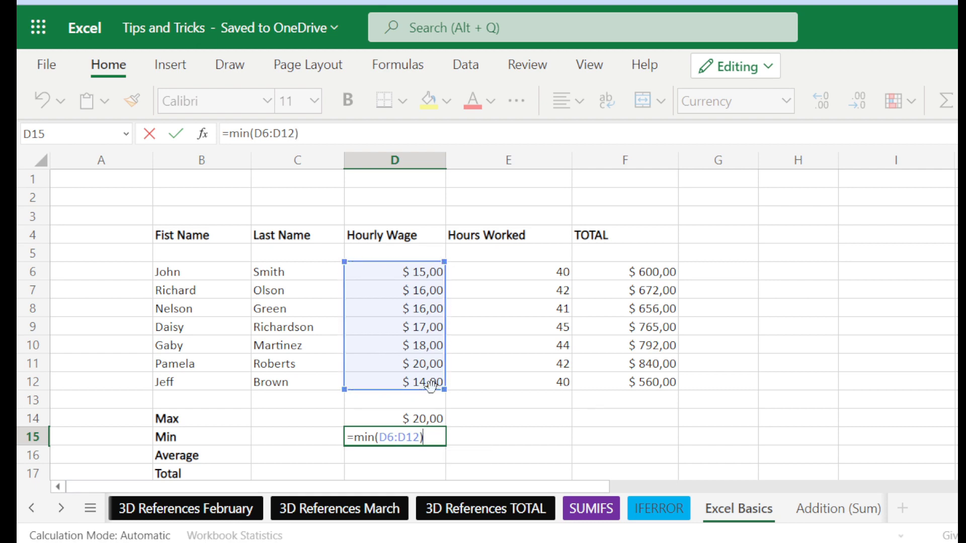
{"action": "key", "text": "Return"}
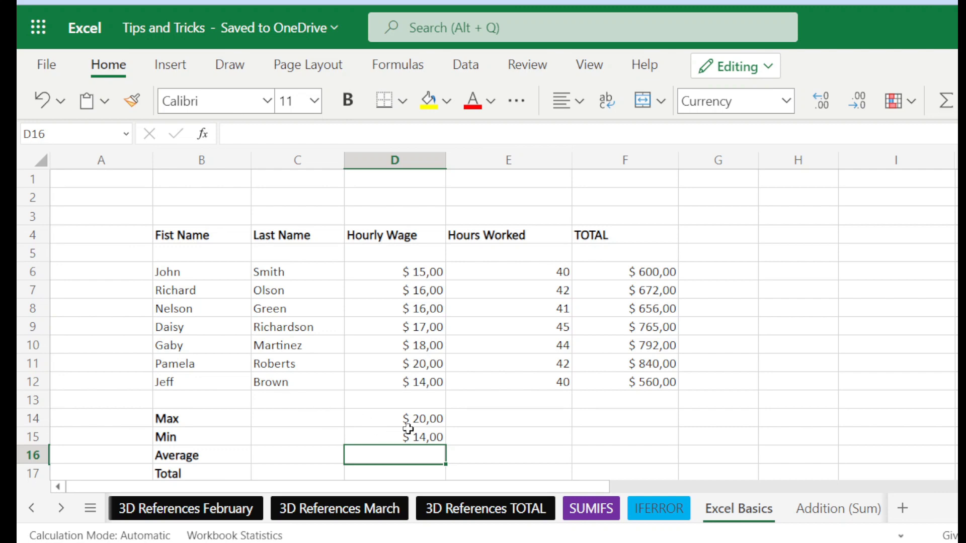
Calculate the average hourly wage in cell D16 with the formula =average(D6:D12)
{"action": "scroll", "coordinate": [434, 428], "scroll_direction": "down", "scroll_amount": 2}
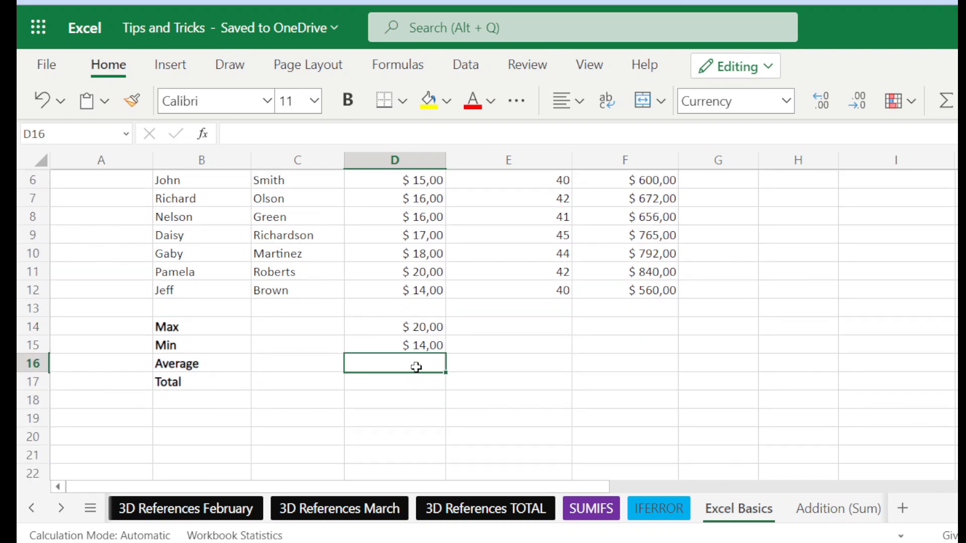
{"action": "type", "text": "="}
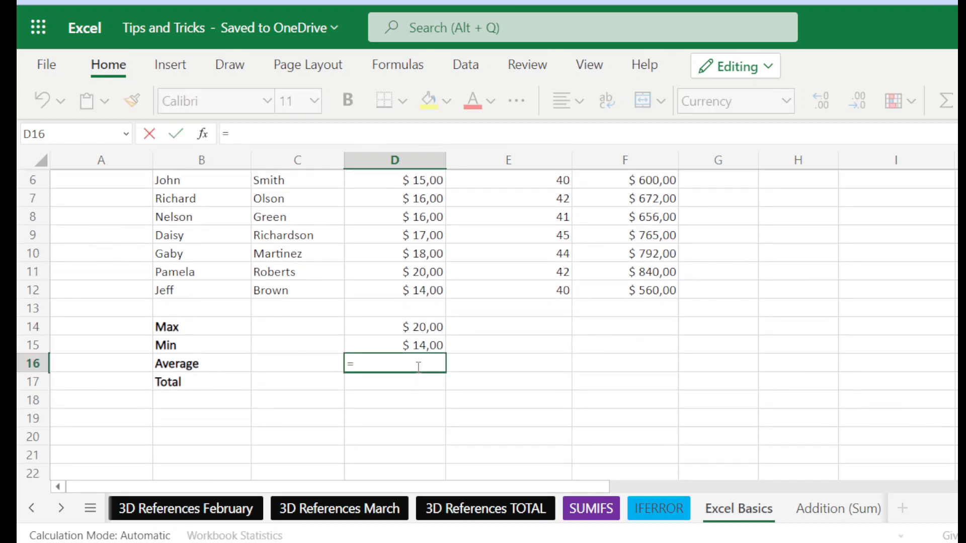
{"action": "type", "text": "aver"}
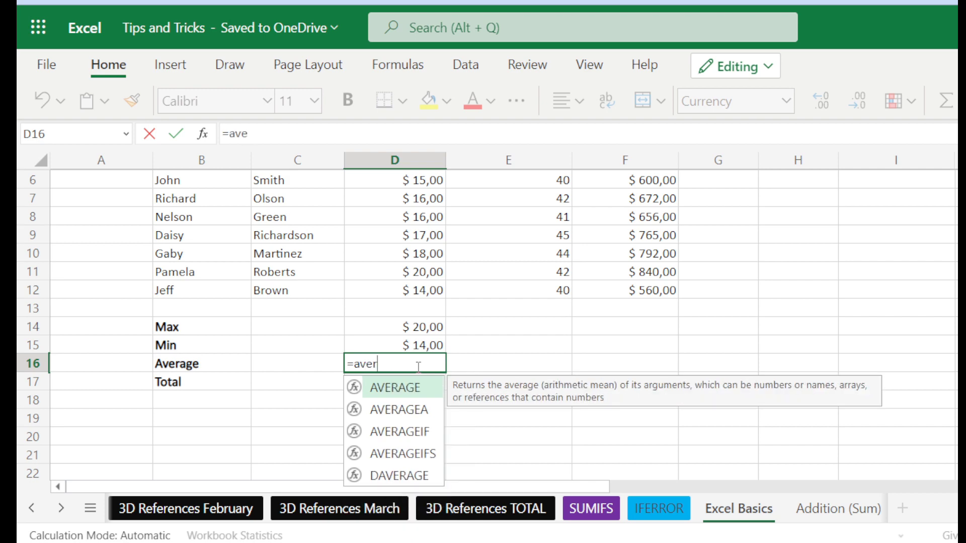
{"action": "type", "text": "age("}
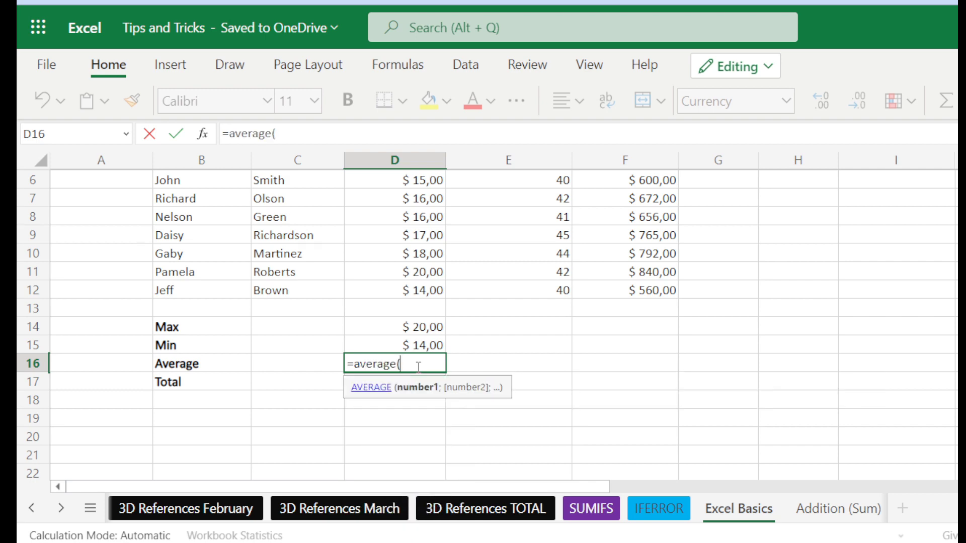
{"action": "scroll", "coordinate": [399, 252], "scroll_direction": "up", "scroll_amount": 2}
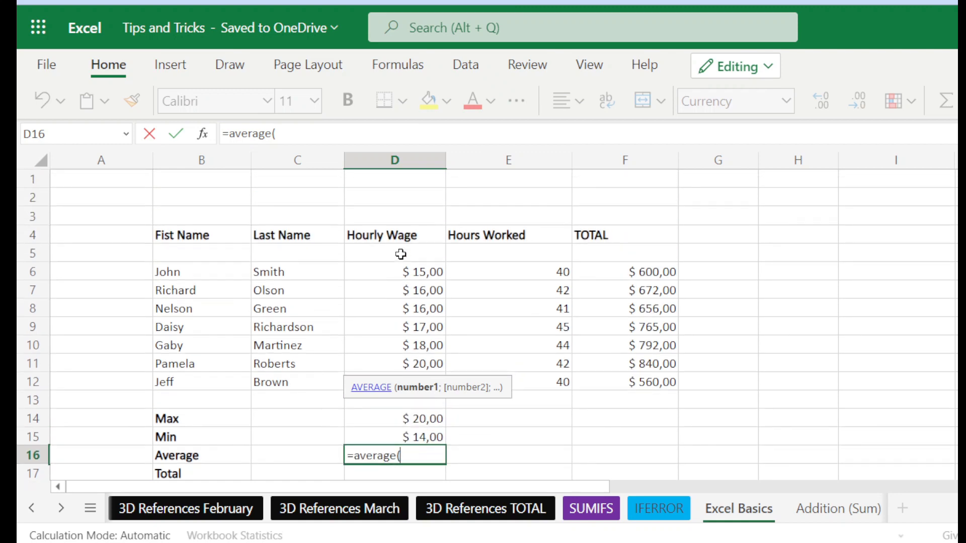
{"action": "left_click_drag", "start_coordinate": [410, 269], "coordinate": [412, 383]}
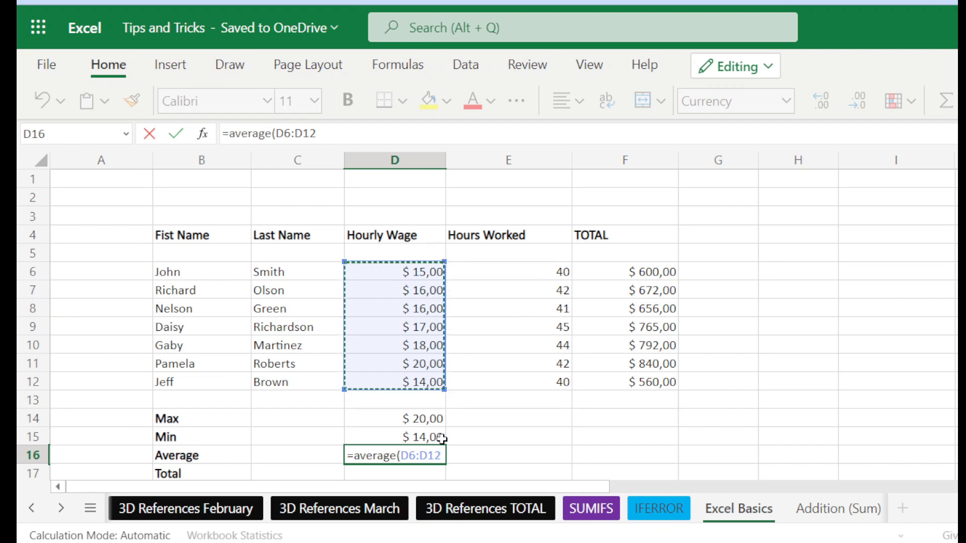
{"action": "type", "text": ")"}
{"action": "key", "text": "Return"}
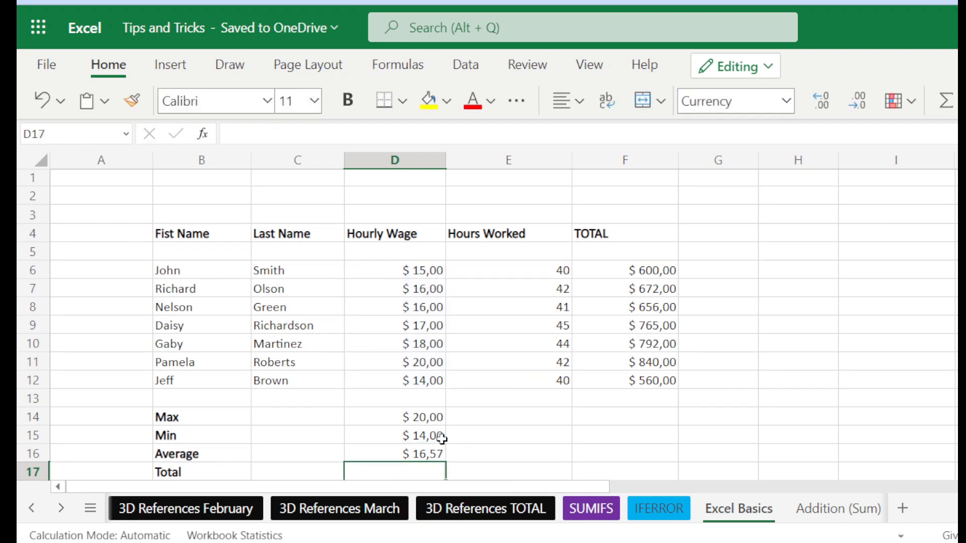
Review the Hourly Wage, Hours Worked and TOTAL columns together with the summary rows below the table
{"action": "scroll", "coordinate": [453, 439], "scroll_direction": "down", "scroll_amount": 2}
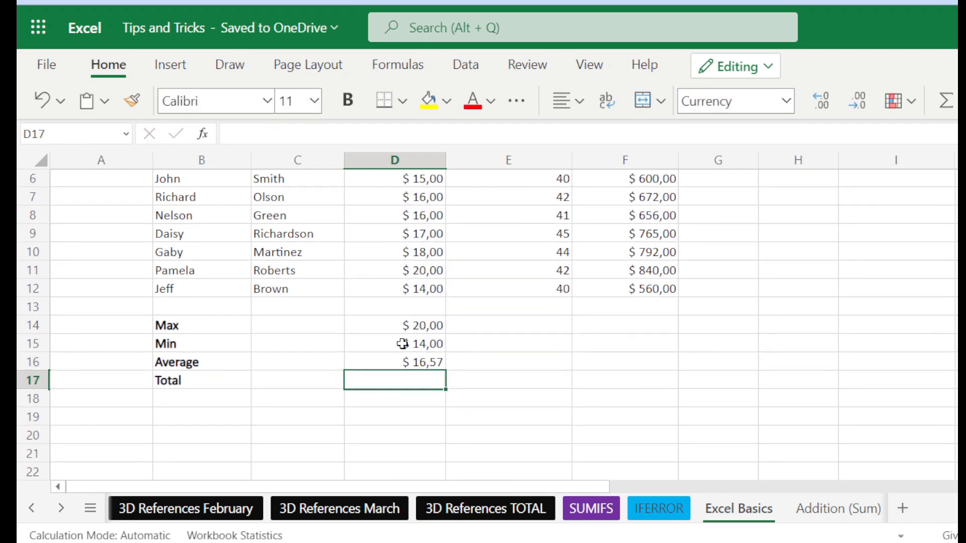
{"action": "scroll", "coordinate": [423, 367], "scroll_direction": "up", "scroll_amount": 2}
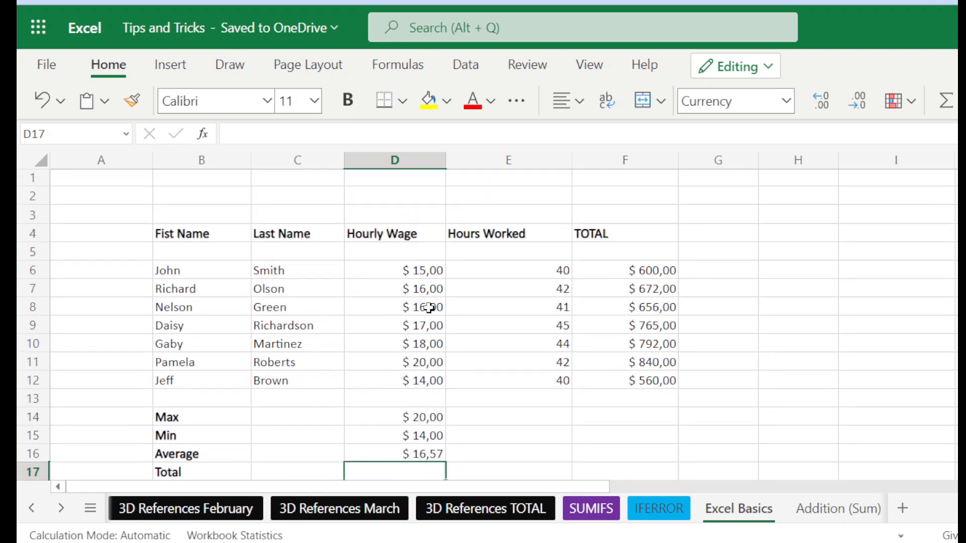
{"action": "scroll", "coordinate": [403, 338], "scroll_direction": "down", "scroll_amount": 2}
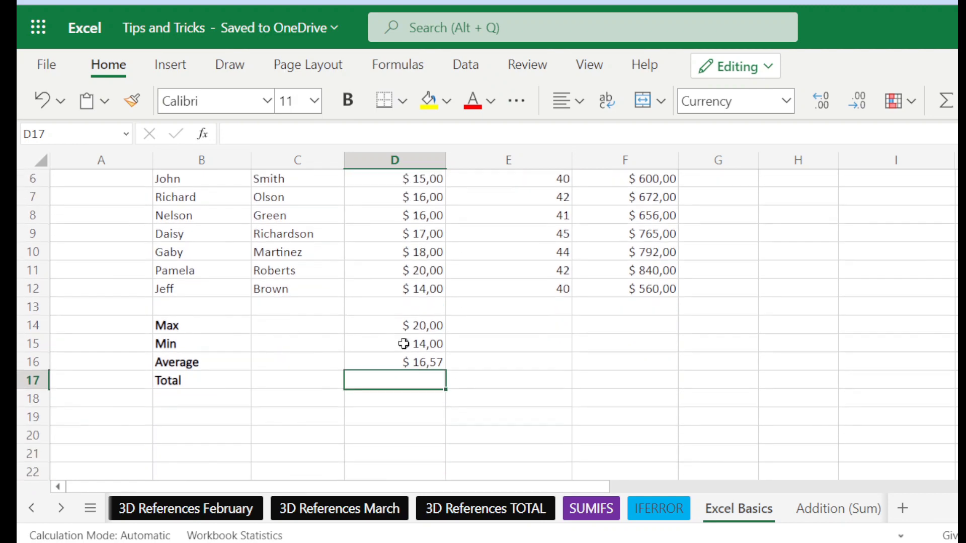
{"action": "scroll", "coordinate": [503, 342], "scroll_direction": "up", "scroll_amount": 2}
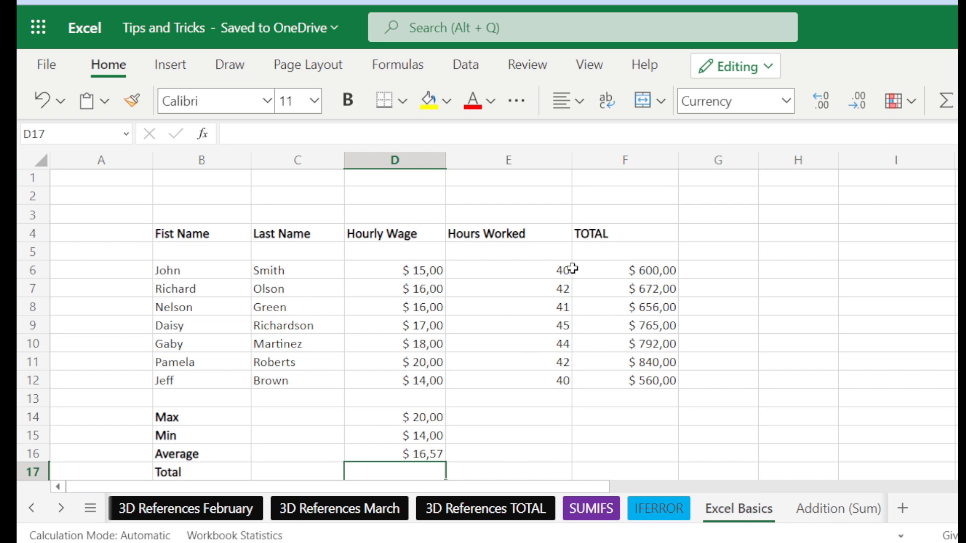
{"action": "scroll", "coordinate": [573, 267], "scroll_direction": "down", "scroll_amount": 2}
{"action": "scroll", "coordinate": [563, 272], "scroll_direction": "up", "scroll_amount": 2}
{"action": "scroll", "coordinate": [516, 342], "scroll_direction": "down", "scroll_amount": 2}
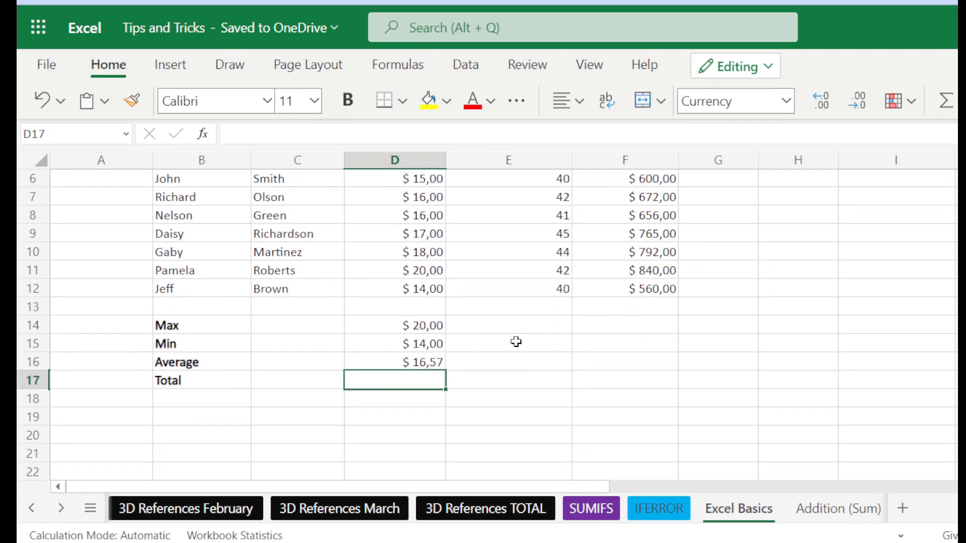
{"action": "scroll", "coordinate": [516, 342], "scroll_direction": "up", "scroll_amount": 2}
{"action": "scroll", "coordinate": [529, 312], "scroll_direction": "down", "scroll_amount": 2}
{"action": "scroll", "coordinate": [531, 334], "scroll_direction": "up", "scroll_amount": 2}
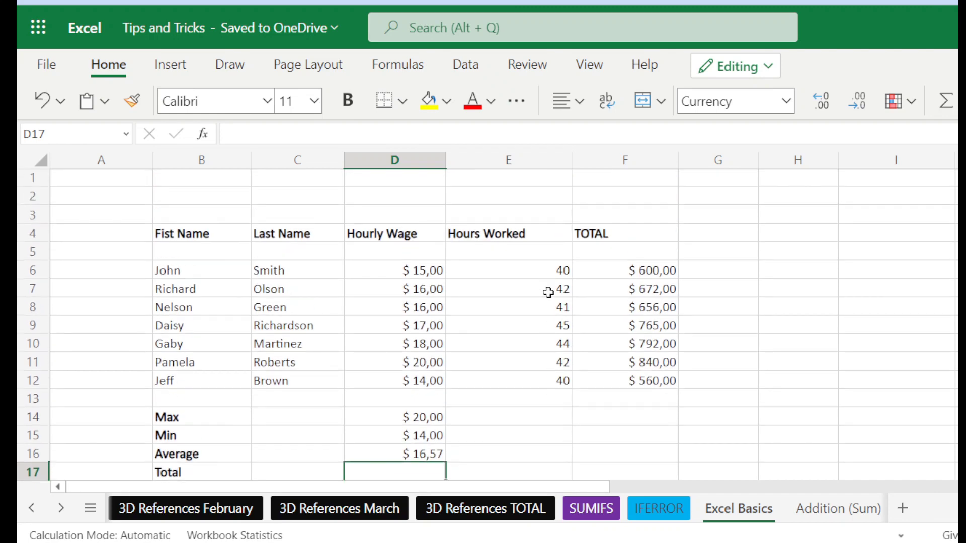
{"action": "scroll", "coordinate": [542, 321], "scroll_direction": "down", "scroll_amount": 3}
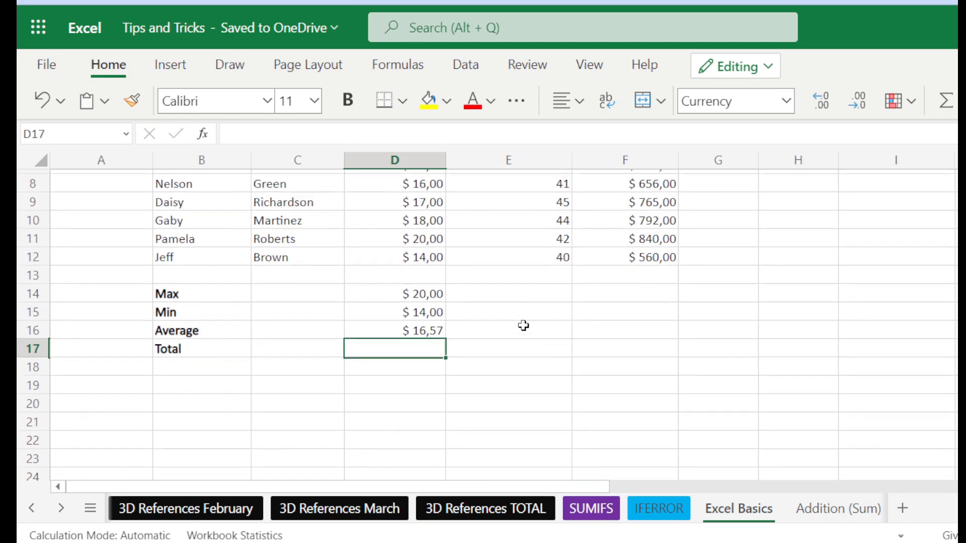
{"action": "scroll", "coordinate": [524, 326], "scroll_direction": "up", "scroll_amount": 1}
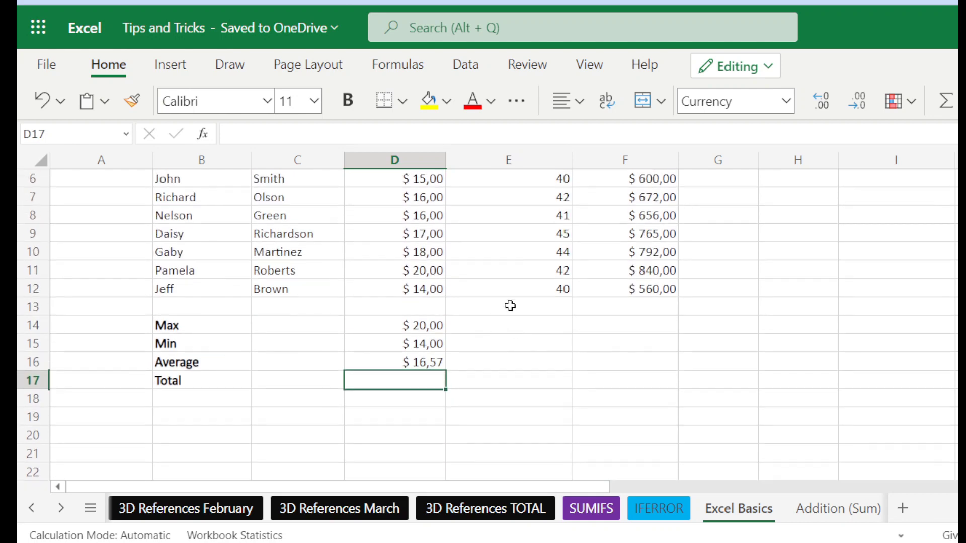
Fill the Max, Min and Average formulas from D14:D16 across into E14:E16 for the Hours Worked column
{"action": "left_click", "coordinate": [422, 329]}
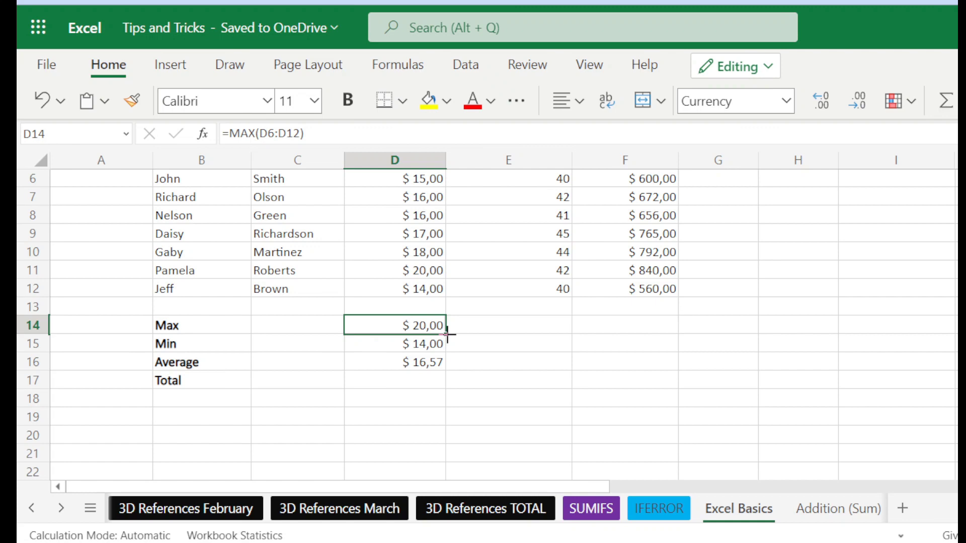
{"action": "left_click_drag", "start_coordinate": [449, 334], "coordinate": [542, 327]}
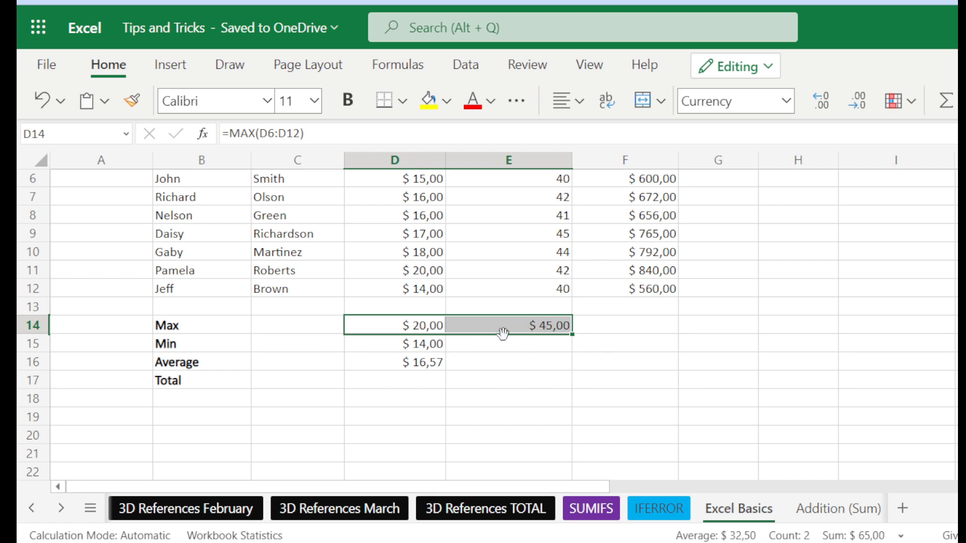
{"action": "left_click", "coordinate": [425, 344]}
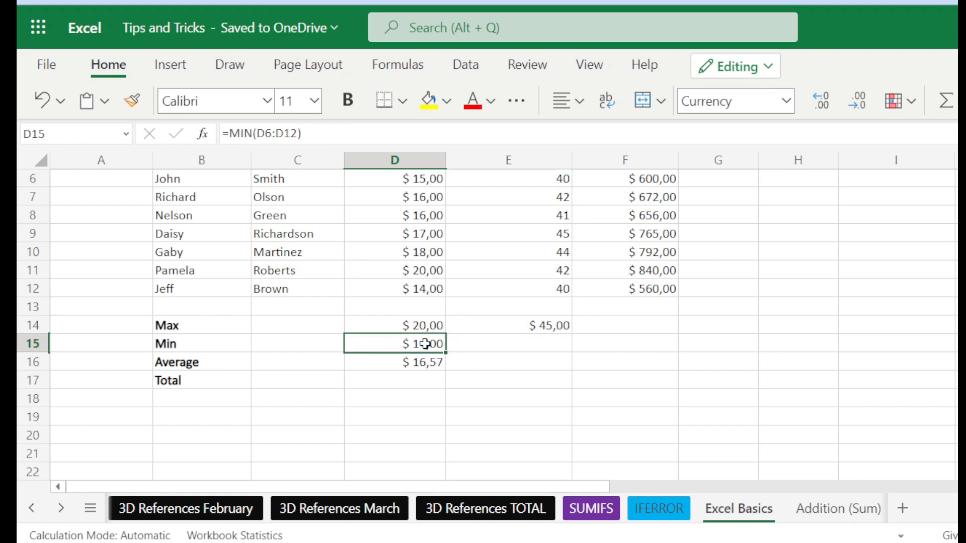
{"action": "left_click", "coordinate": [433, 387]}
{"action": "left_click", "coordinate": [420, 340]}
{"action": "left_click_drag", "start_coordinate": [421, 340], "coordinate": [559, 363]}
{"action": "left_click", "coordinate": [434, 380]}
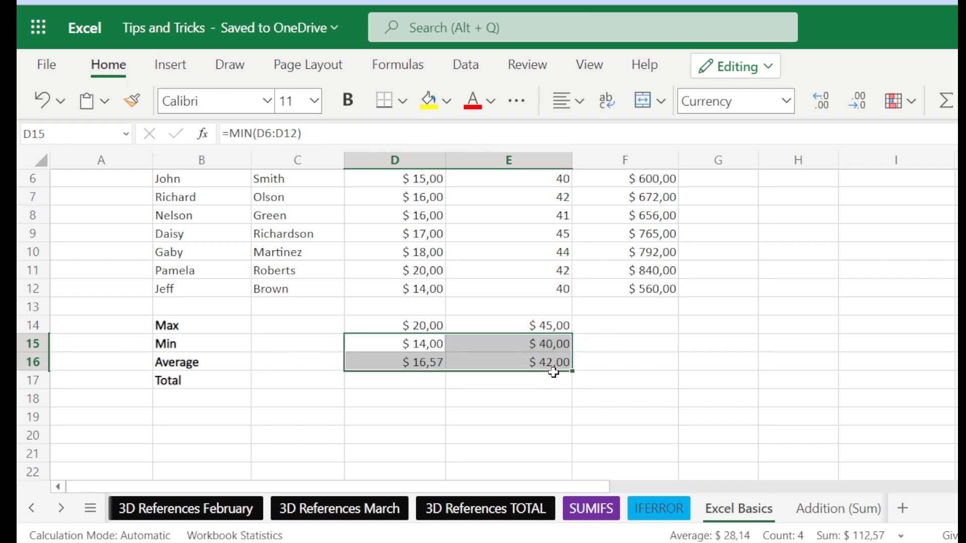
{"action": "left_click", "coordinate": [580, 373]}
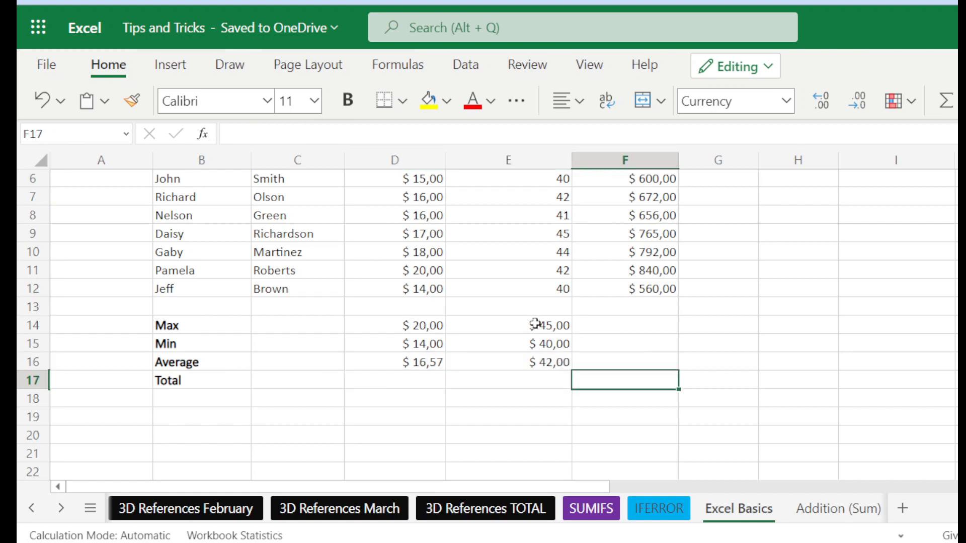
Fill the Max, Min and Average formulas from E14:E16 across into F14:F16 for the TOTAL column
{"action": "left_click_drag", "start_coordinate": [536, 325], "coordinate": [535, 362]}
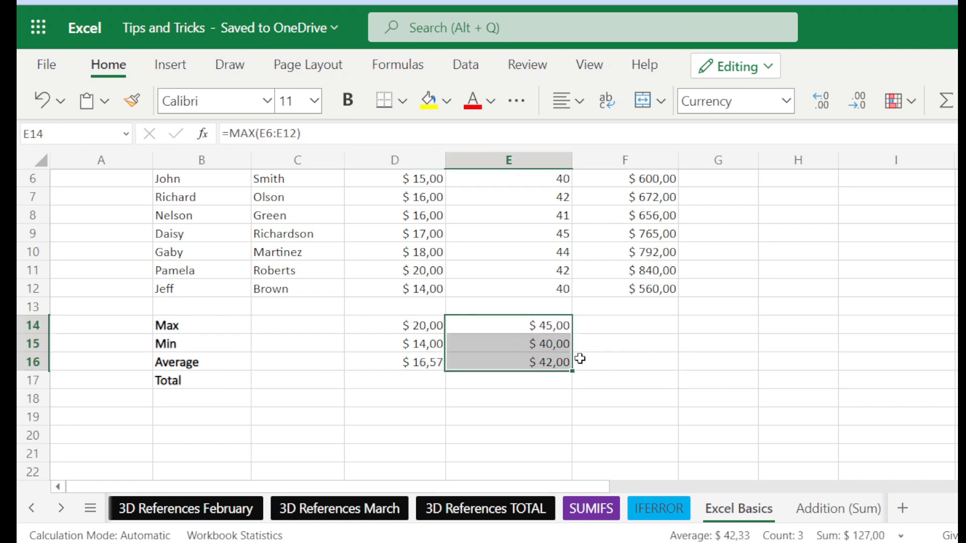
{"action": "scroll", "coordinate": [580, 358], "scroll_direction": "up", "scroll_amount": 2}
{"action": "scroll", "coordinate": [566, 340], "scroll_direction": "down", "scroll_amount": 2}
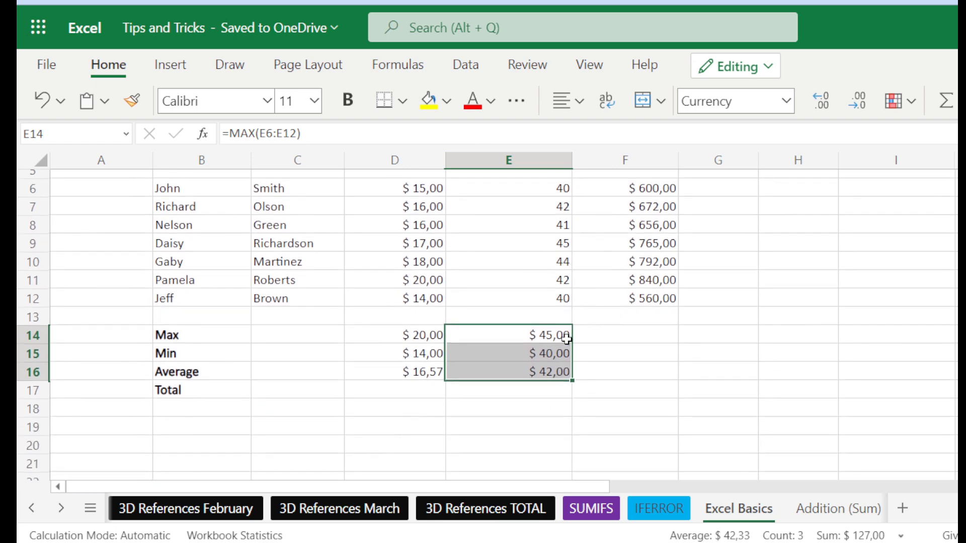
{"action": "scroll", "coordinate": [535, 263], "scroll_direction": "up", "scroll_amount": 2}
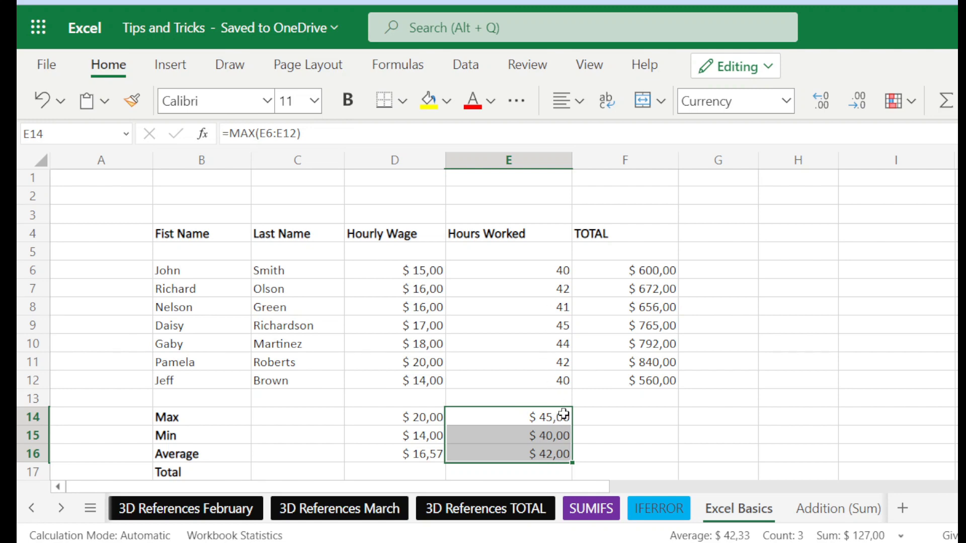
{"action": "scroll", "coordinate": [568, 415], "scroll_direction": "down", "scroll_amount": 2}
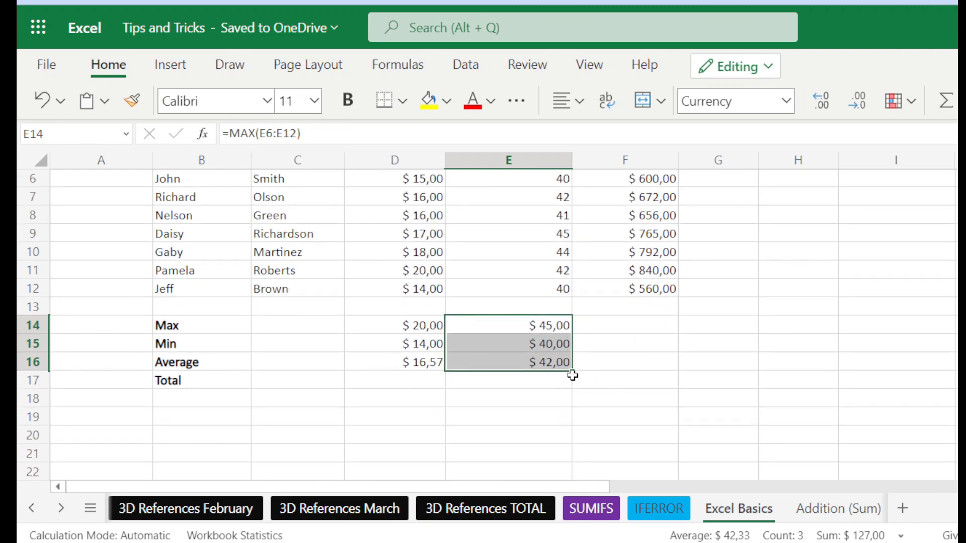
{"action": "left_click_drag", "start_coordinate": [572, 372], "coordinate": [631, 372]}
{"action": "scroll", "coordinate": [658, 311], "scroll_direction": "up", "scroll_amount": 2}
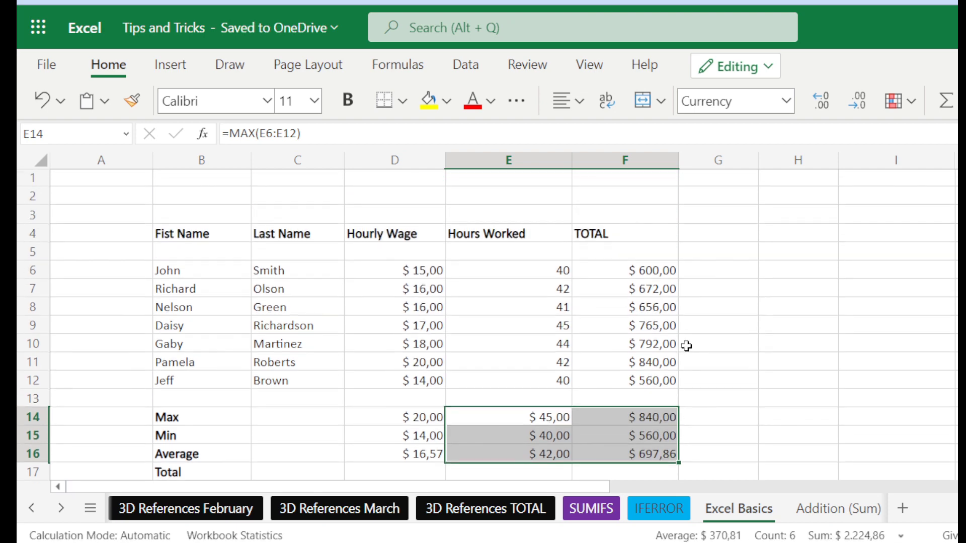
{"action": "scroll", "coordinate": [680, 402], "scroll_direction": "down", "scroll_amount": 2}
{"action": "left_click", "coordinate": [694, 359]}
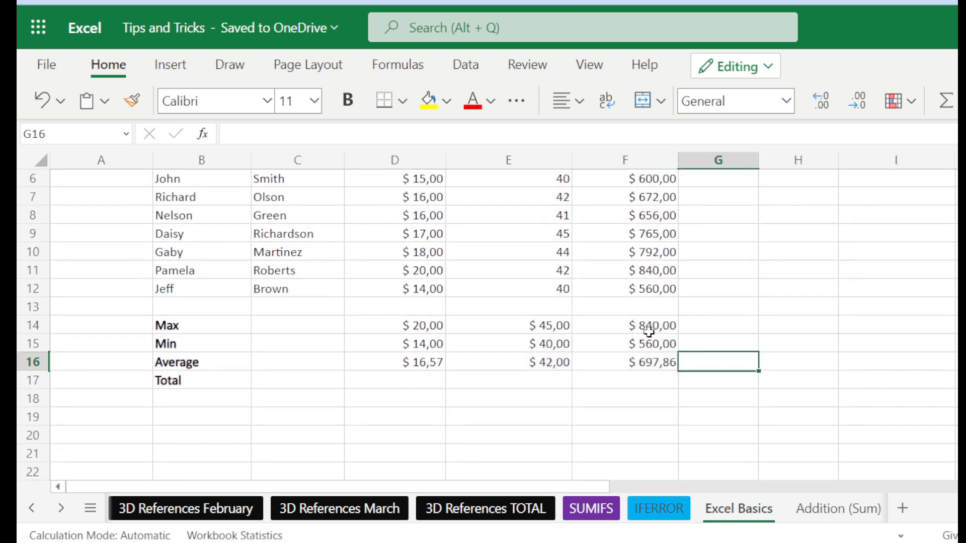
Check the Max and Min formulas of the TOTAL column in cells F14 and F15 against the table
{"action": "left_click", "coordinate": [647, 328]}
{"action": "scroll", "coordinate": [662, 255], "scroll_direction": "up", "scroll_amount": 2}
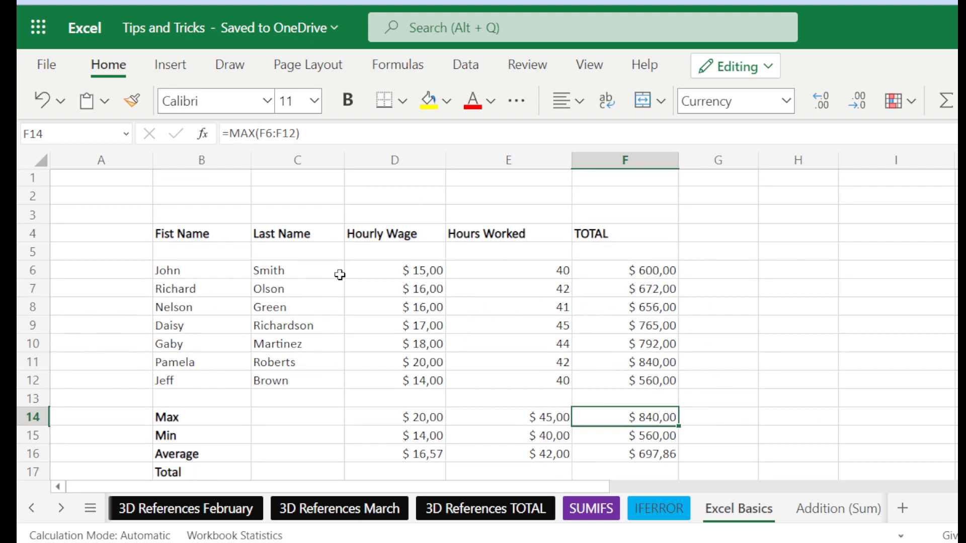
{"action": "scroll", "coordinate": [574, 319], "scroll_direction": "down", "scroll_amount": 1}
{"action": "scroll", "coordinate": [574, 319], "scroll_direction": "down", "scroll_amount": 2}
{"action": "left_click", "coordinate": [634, 342]}
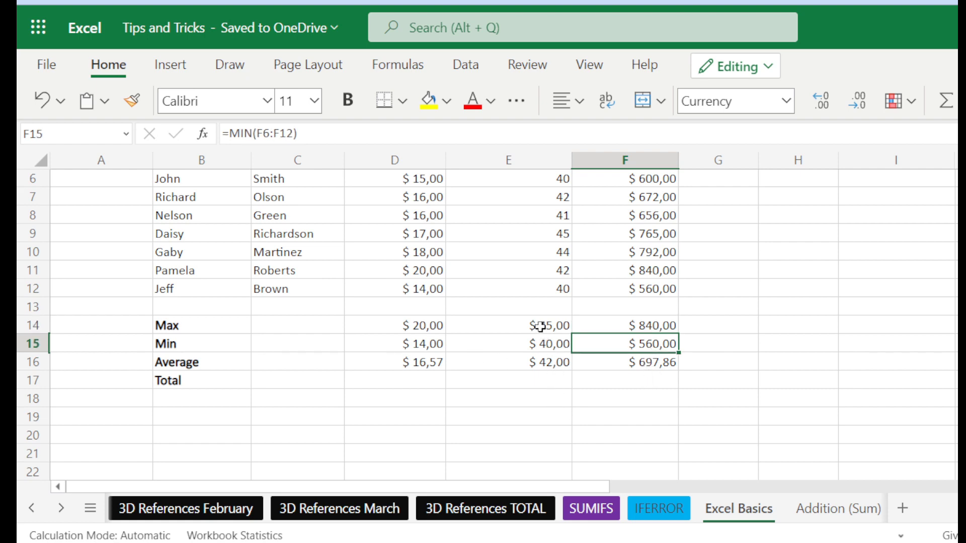
Change the number format of the Hours Worked summary cells E14:E16 to General
{"action": "left_click_drag", "start_coordinate": [539, 325], "coordinate": [557, 363]}
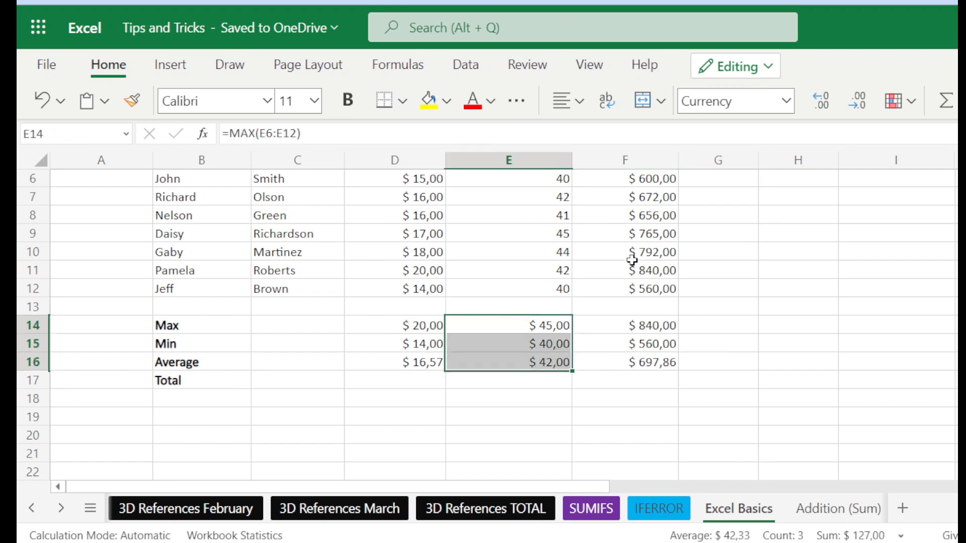
{"action": "left_click_drag", "start_coordinate": [536, 325], "coordinate": [548, 358]}
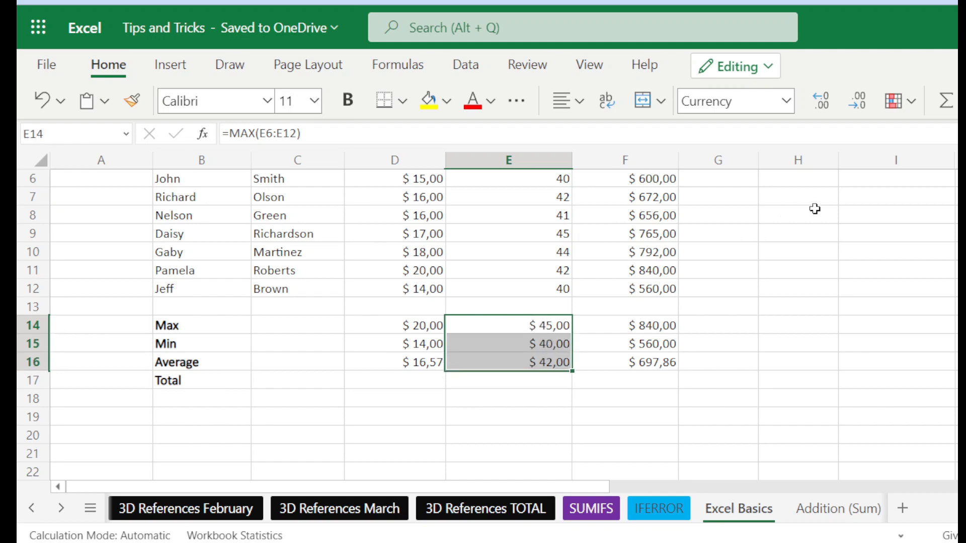
{"action": "left_click", "coordinate": [785, 102]}
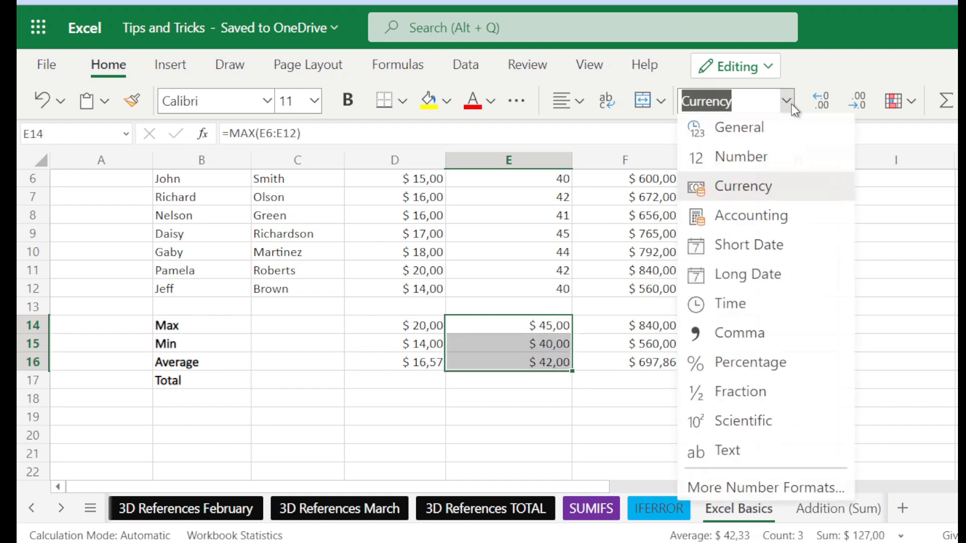
{"action": "left_click", "coordinate": [724, 128]}
{"action": "left_click", "coordinate": [583, 273]}
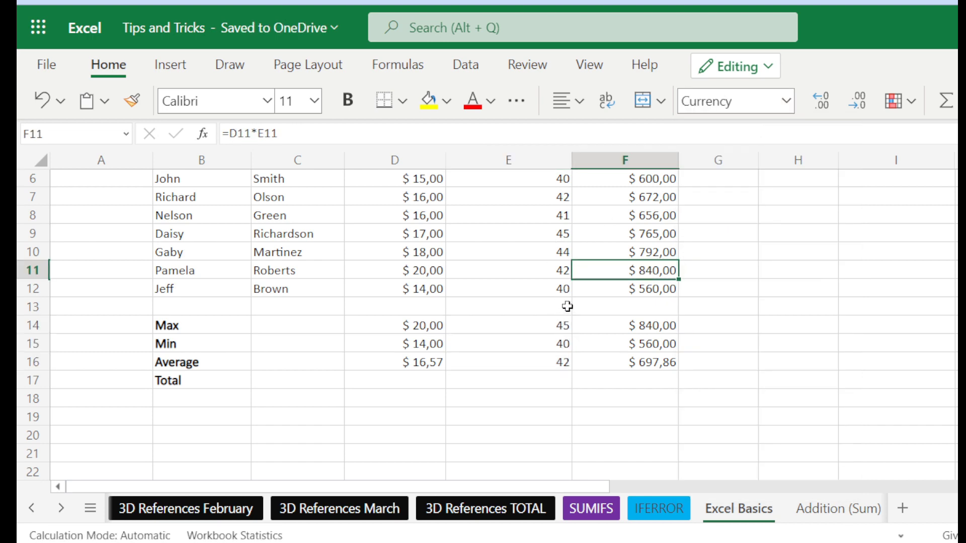
Add up the TOTAL column in the Total row, cell F17, with the formula =sum(F6:F12)
{"action": "scroll", "coordinate": [535, 334], "scroll_direction": "down", "scroll_amount": 2}
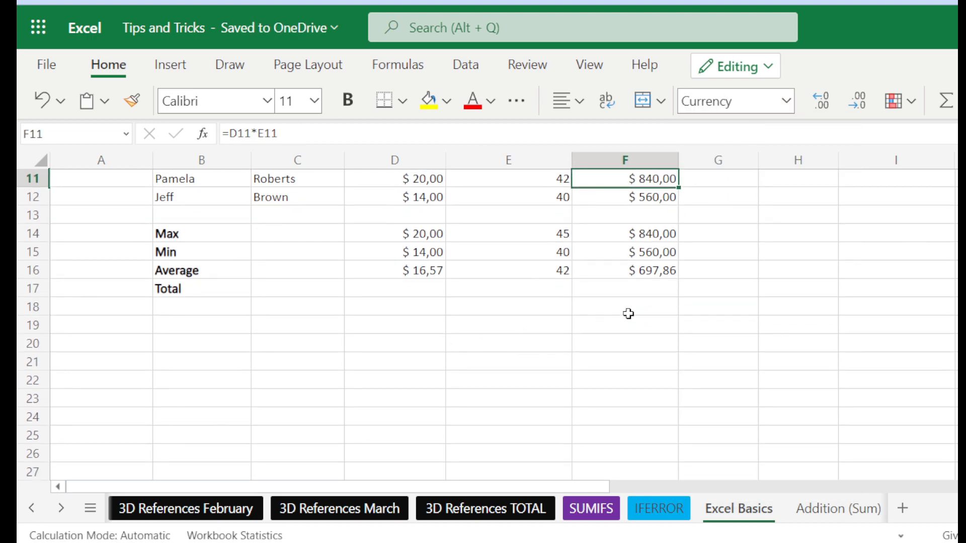
{"action": "left_click", "coordinate": [641, 293]}
{"action": "scroll", "coordinate": [579, 290], "scroll_direction": "up", "scroll_amount": 2}
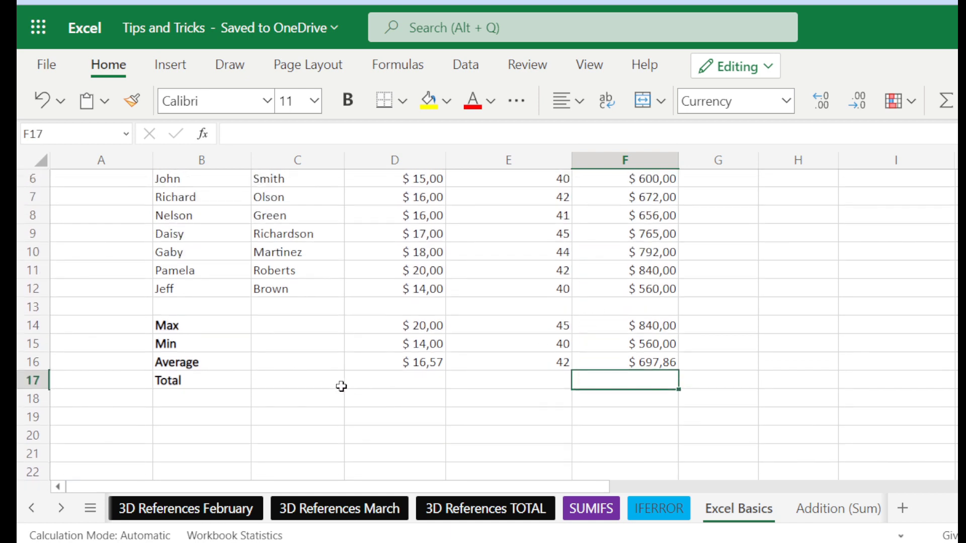
{"action": "scroll", "coordinate": [660, 335], "scroll_direction": "up", "scroll_amount": 2}
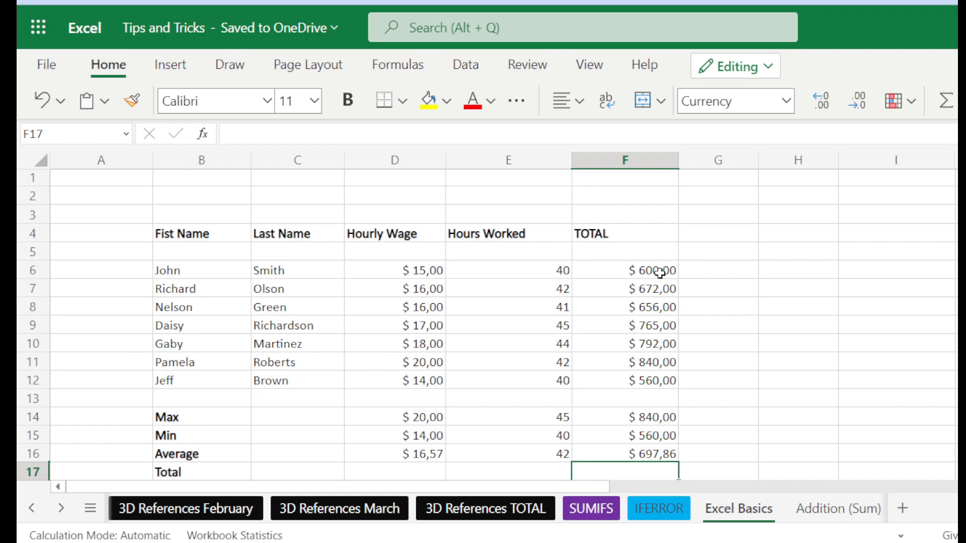
{"action": "scroll", "coordinate": [660, 273], "scroll_direction": "down", "scroll_amount": 2}
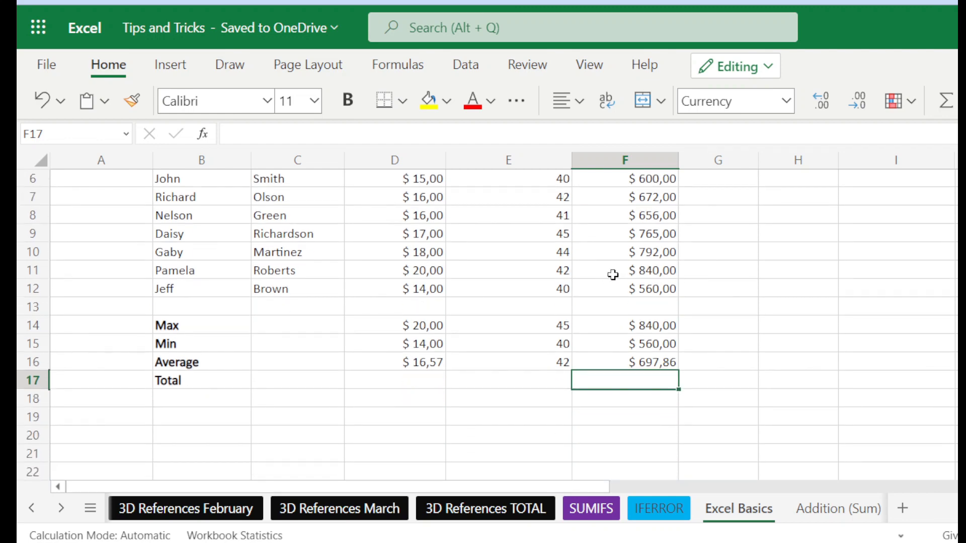
{"action": "scroll", "coordinate": [613, 274], "scroll_direction": "up", "scroll_amount": 2}
{"action": "scroll", "coordinate": [575, 332], "scroll_direction": "down", "scroll_amount": 4}
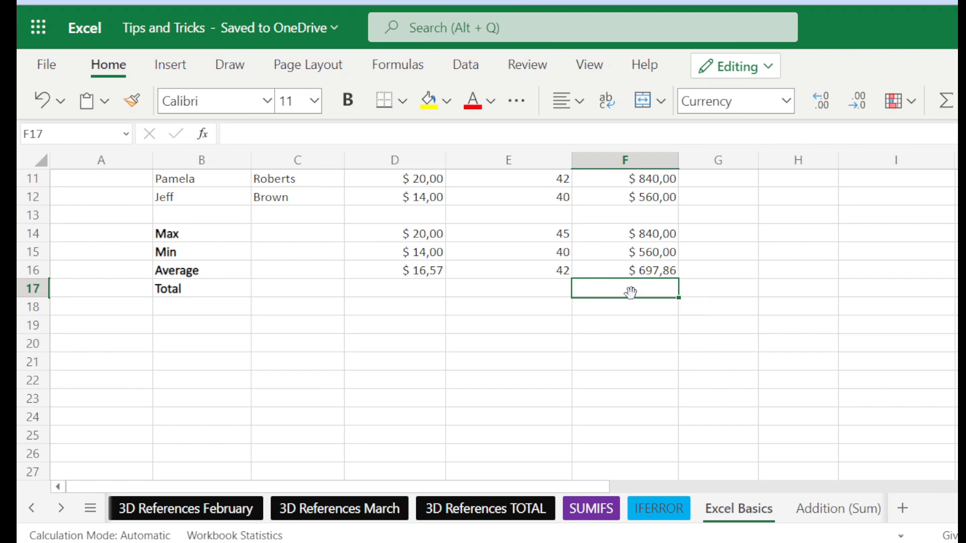
{"action": "type", "text": "="}
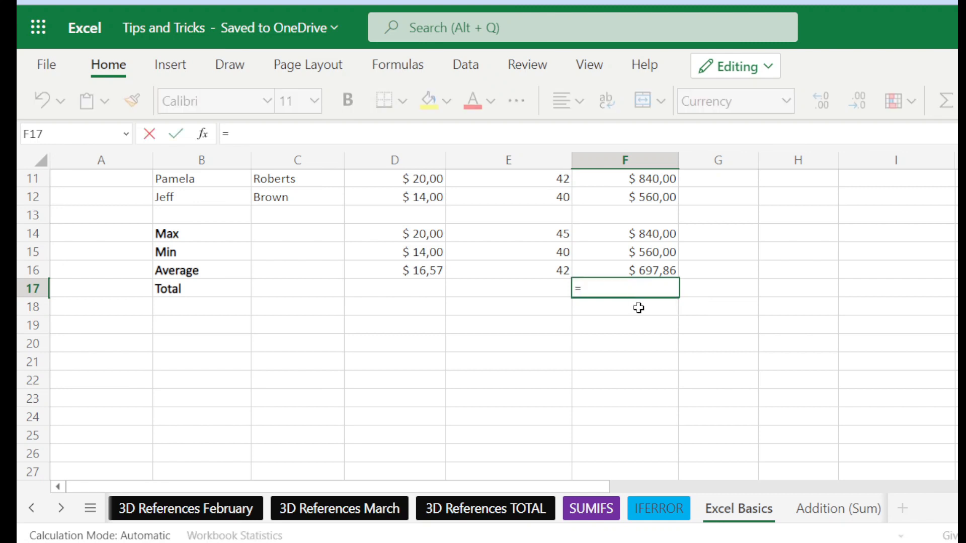
{"action": "type", "text": "sum"}
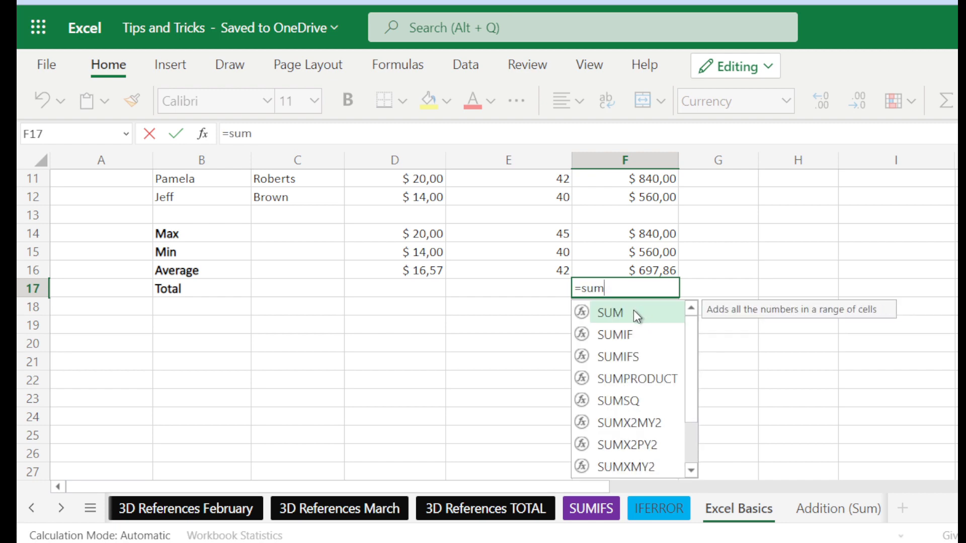
{"action": "type", "text": "("}
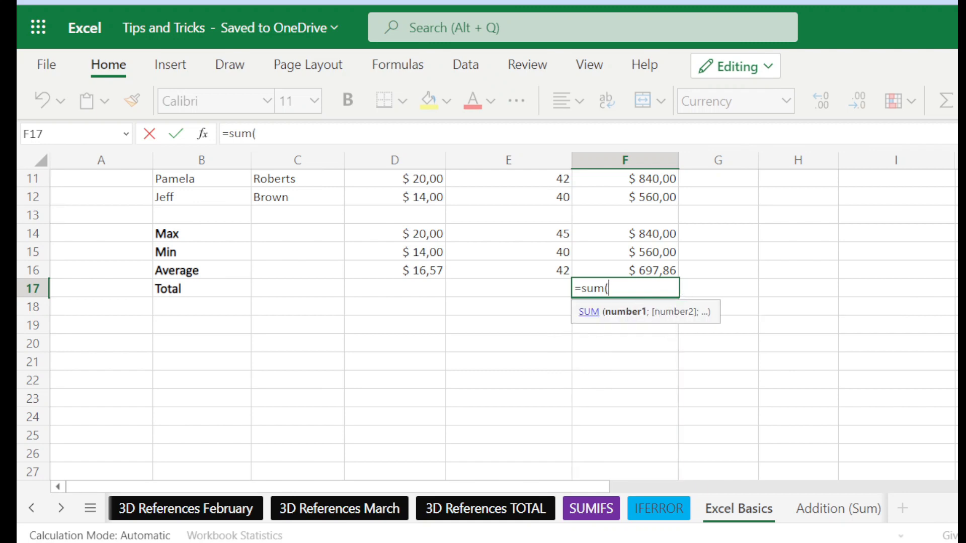
{"action": "scroll", "coordinate": [699, 276], "scroll_direction": "up", "scroll_amount": 4}
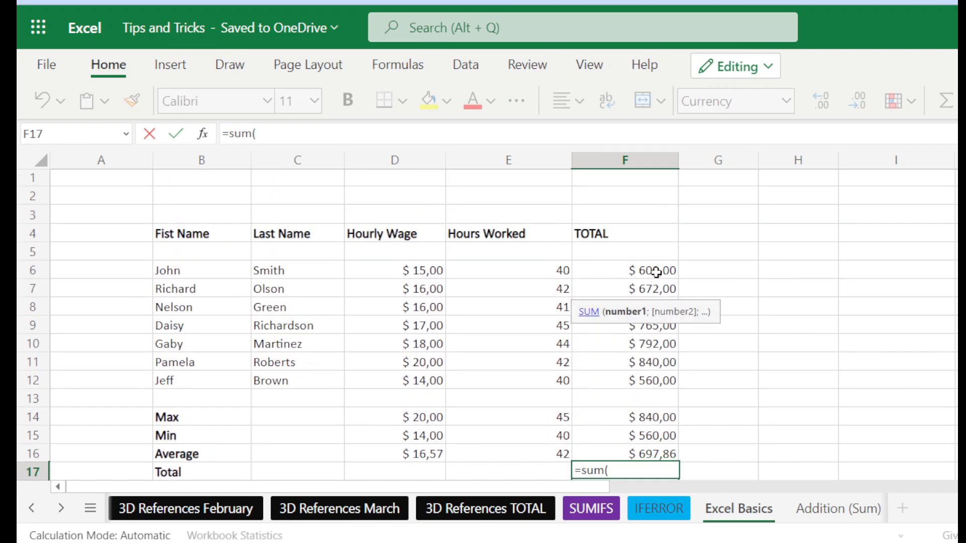
{"action": "left_click_drag", "start_coordinate": [656, 273], "coordinate": [660, 381]}
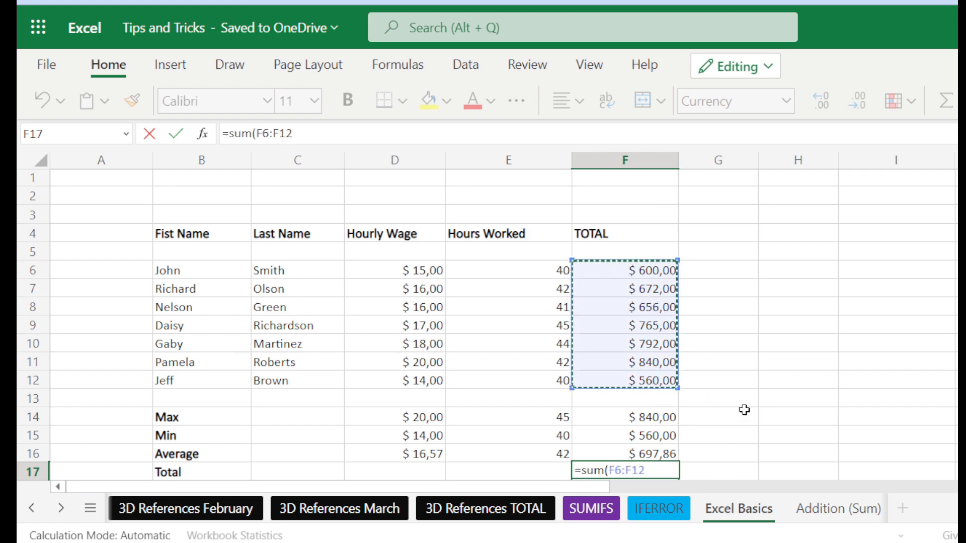
{"action": "scroll", "coordinate": [744, 407], "scroll_direction": "down", "scroll_amount": 2}
{"action": "type", "text": ")"}
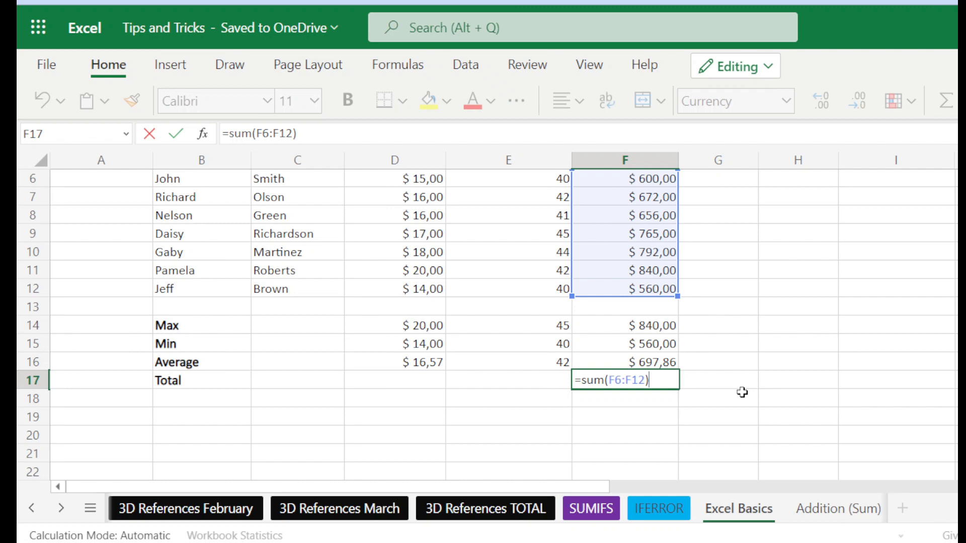
{"action": "key", "text": "Return"}
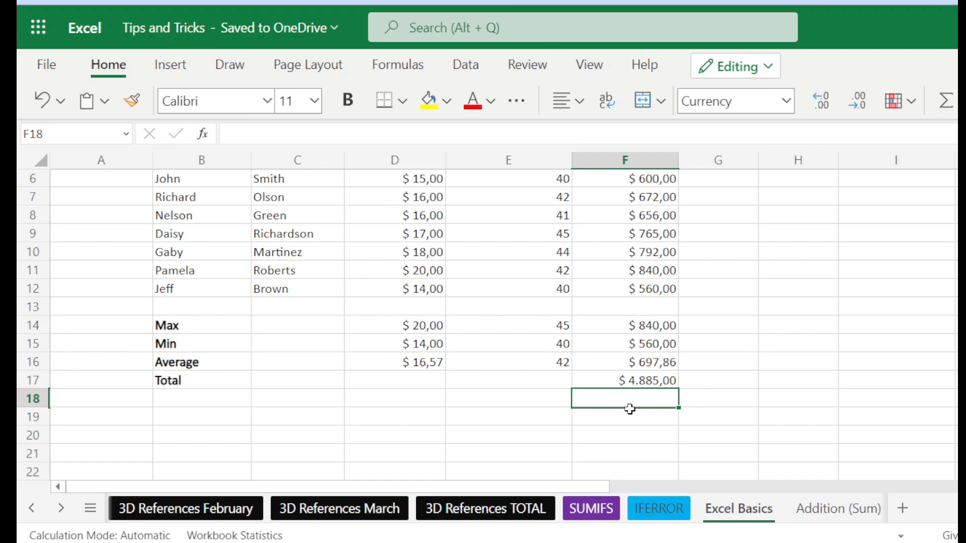
{"action": "scroll", "coordinate": [625, 382], "scroll_direction": "up", "scroll_amount": 2}
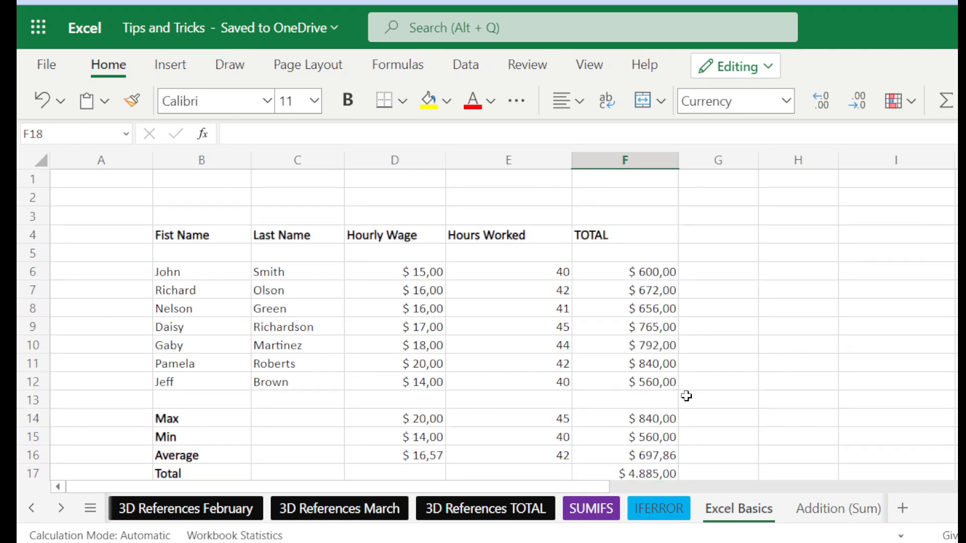
{"action": "scroll", "coordinate": [602, 364], "scroll_direction": "down", "scroll_amount": 2}
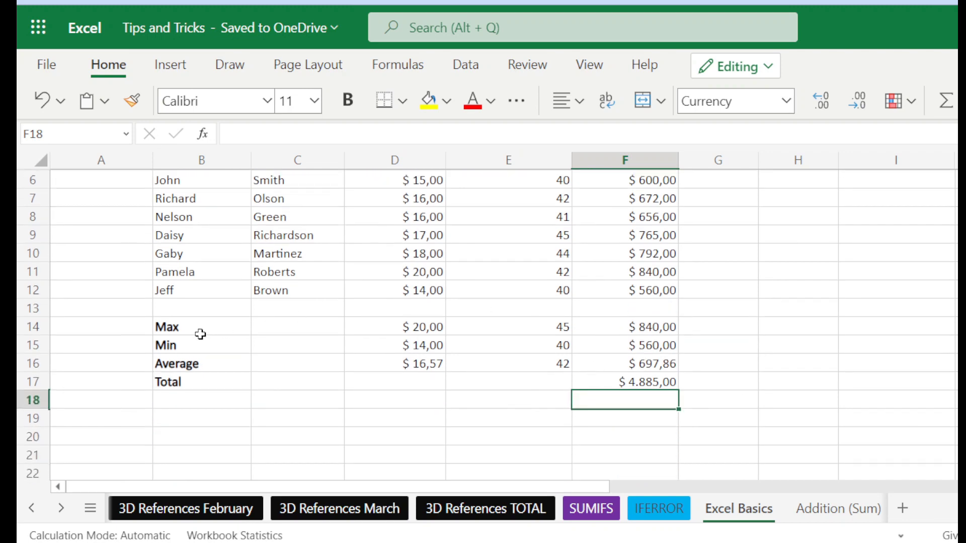